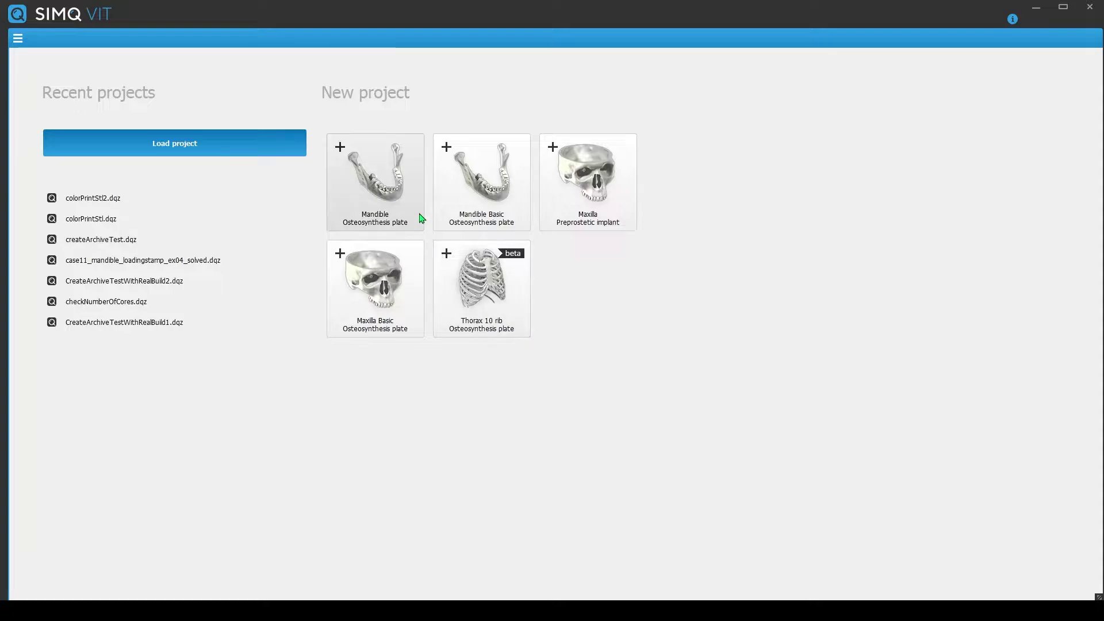
Start a new mandible osteosynthesis plate project and import both corticalis bone meshes.
{"action": "left_click", "coordinate": [386, 188]}
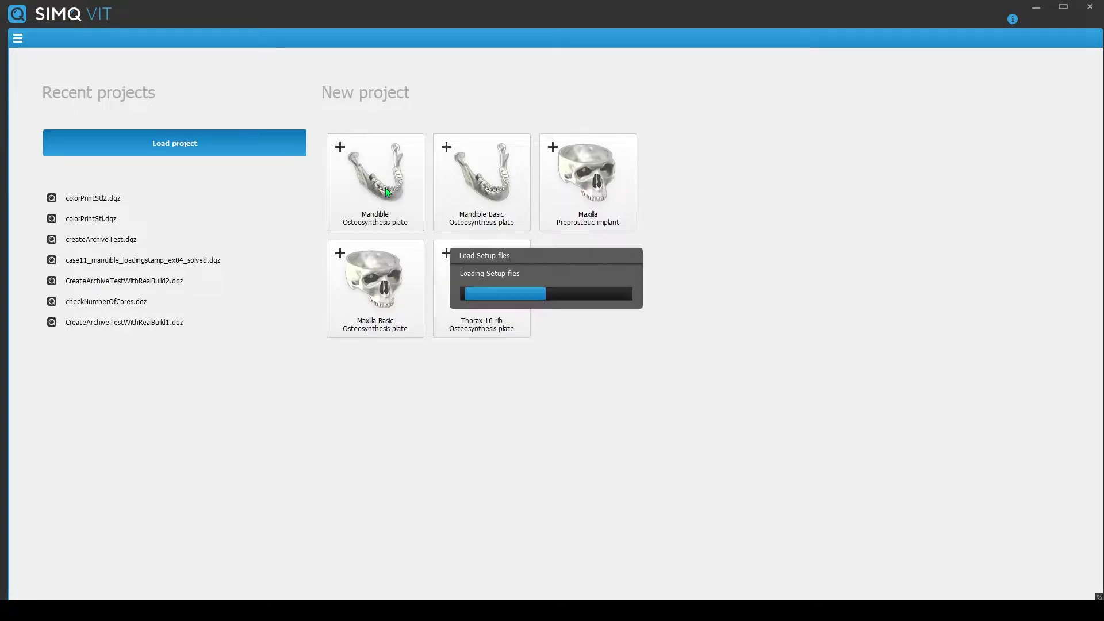
{"action": "left_click", "coordinate": [995, 107]}
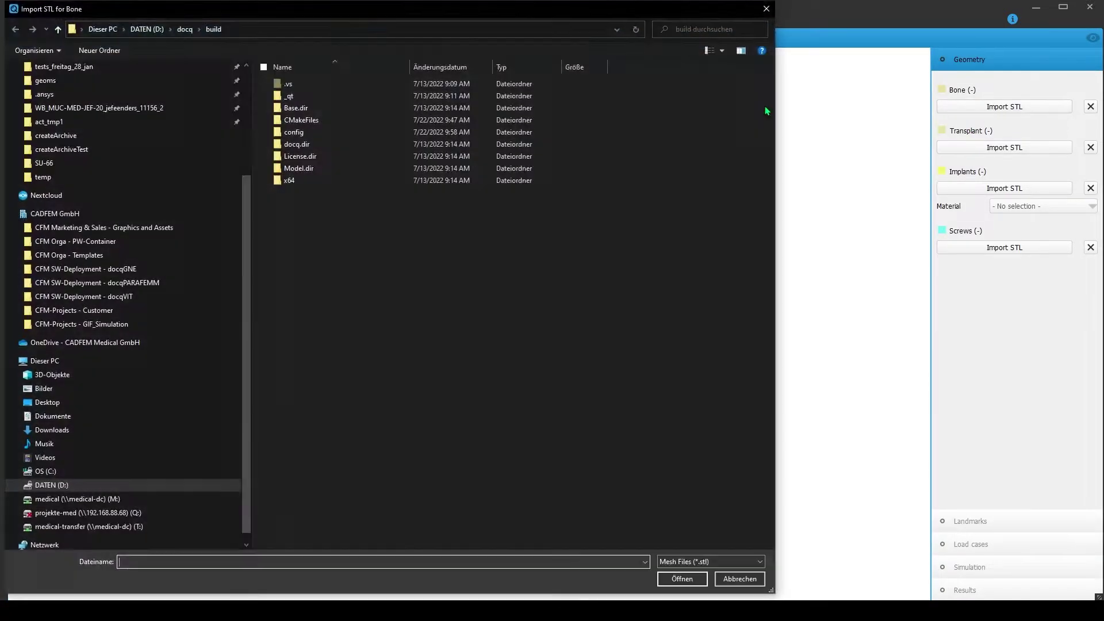
{"action": "left_click", "coordinate": [422, 31]}
{"action": "type", "text": "d:\\proj\\video_marketing_simqvit251\\STLs_docqVIT_Marketing\\STLs_docqVIT_Marketing\\"}
{"action": "key", "text": "Return"}
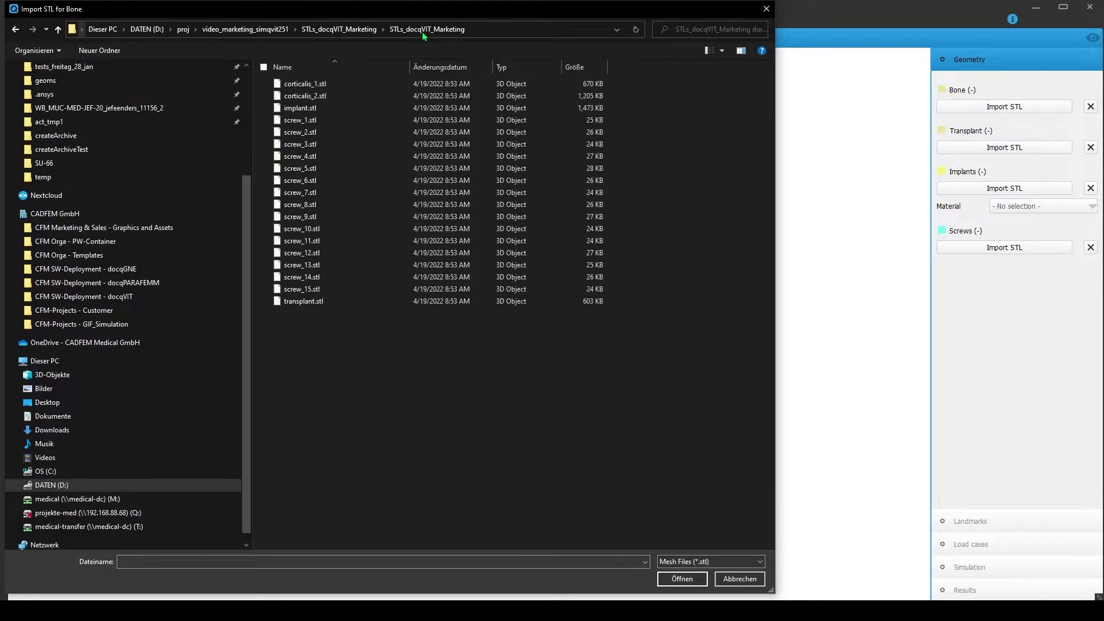
{"action": "left_click", "coordinate": [350, 88]}
{"action": "key", "text": "Return"}
Import transplant.stl as the transplant and implant.stl as the implant in Titan Grade 5.
{"action": "left_click", "coordinate": [1051, 152]}
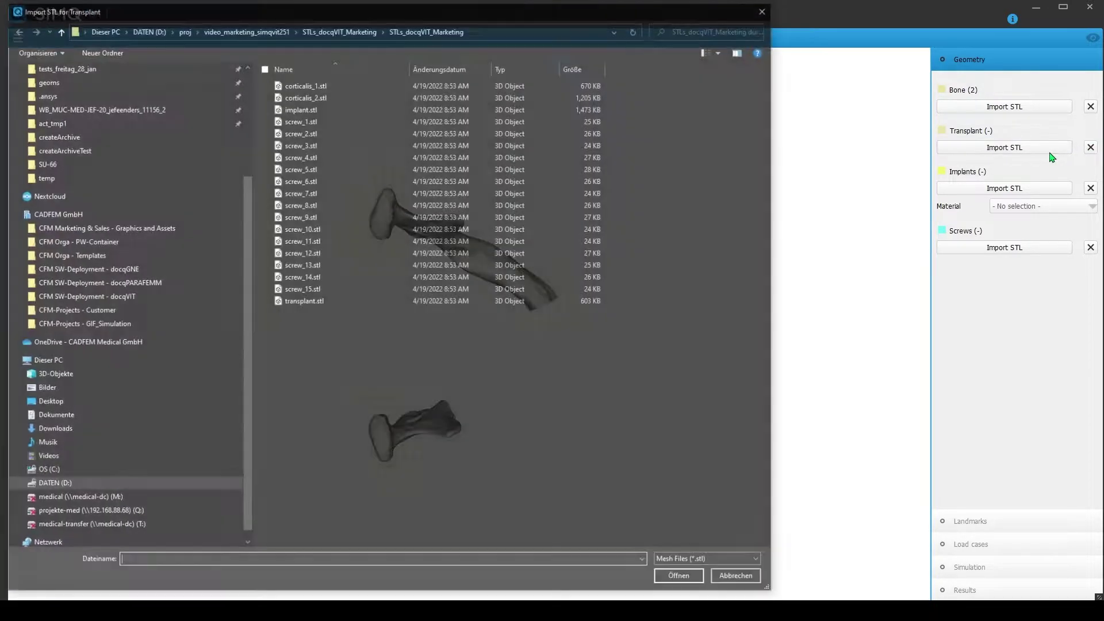
{"action": "double_click", "coordinate": [328, 299]}
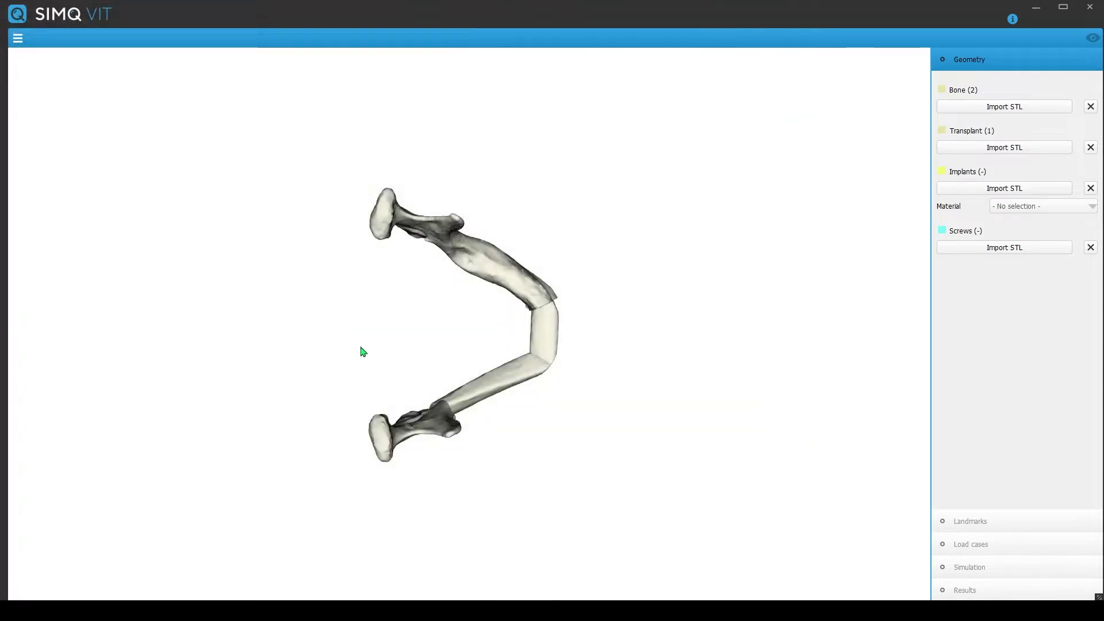
{"action": "left_click", "coordinate": [1019, 192]}
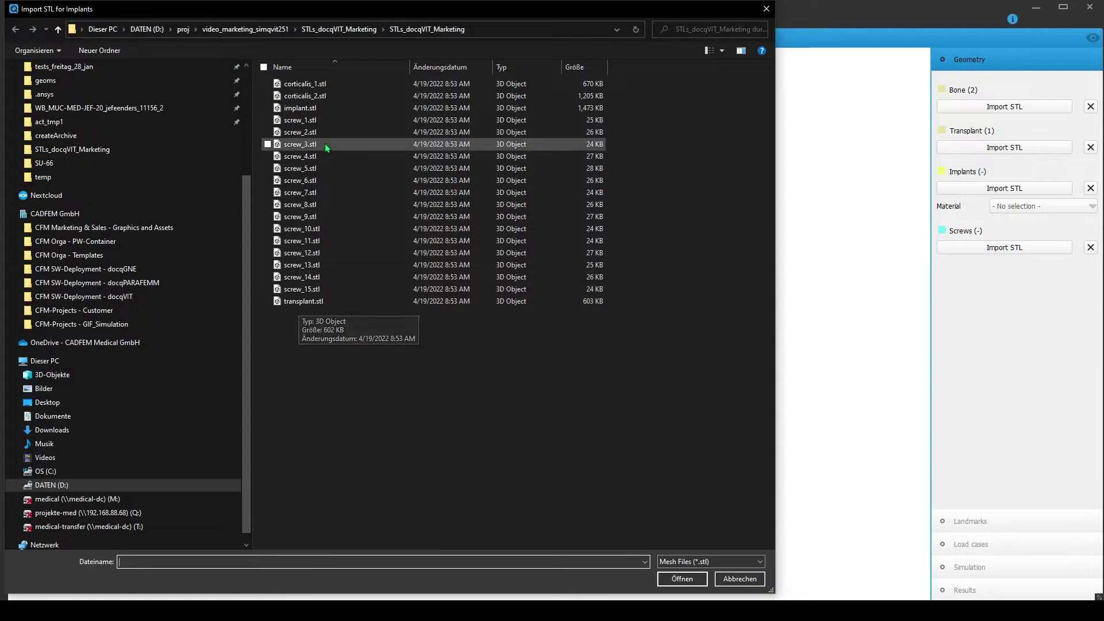
{"action": "double_click", "coordinate": [320, 110]}
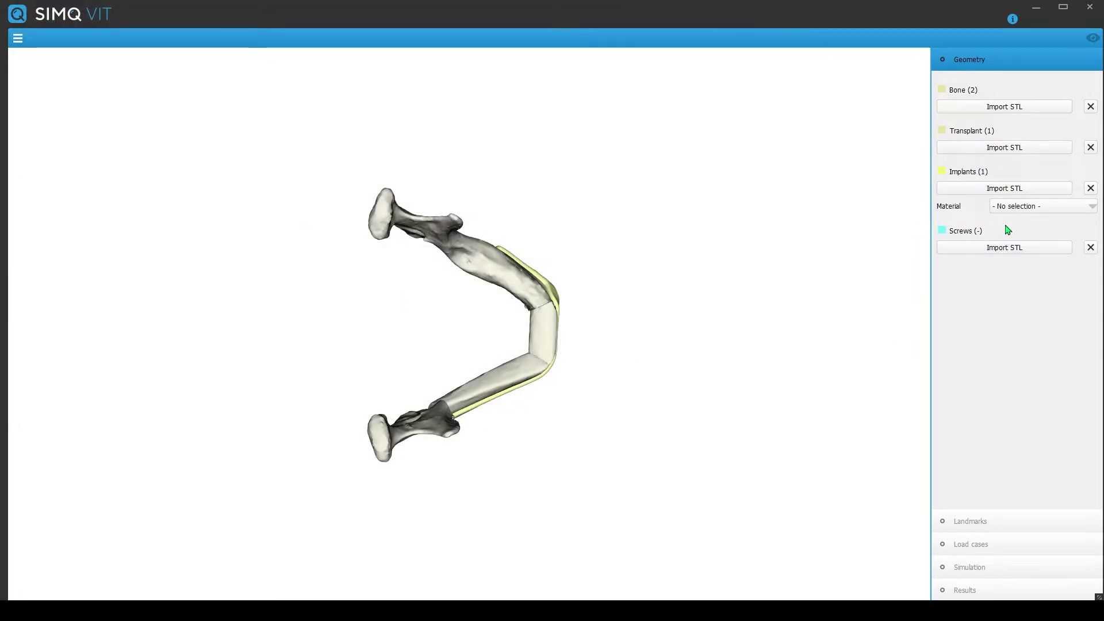
{"action": "left_click", "coordinate": [1024, 207]}
Import all fifteen screw meshes and dismiss the low-triangle warning.
{"action": "left_click", "coordinate": [1010, 248]}
{"action": "left_click", "coordinate": [300, 289]}
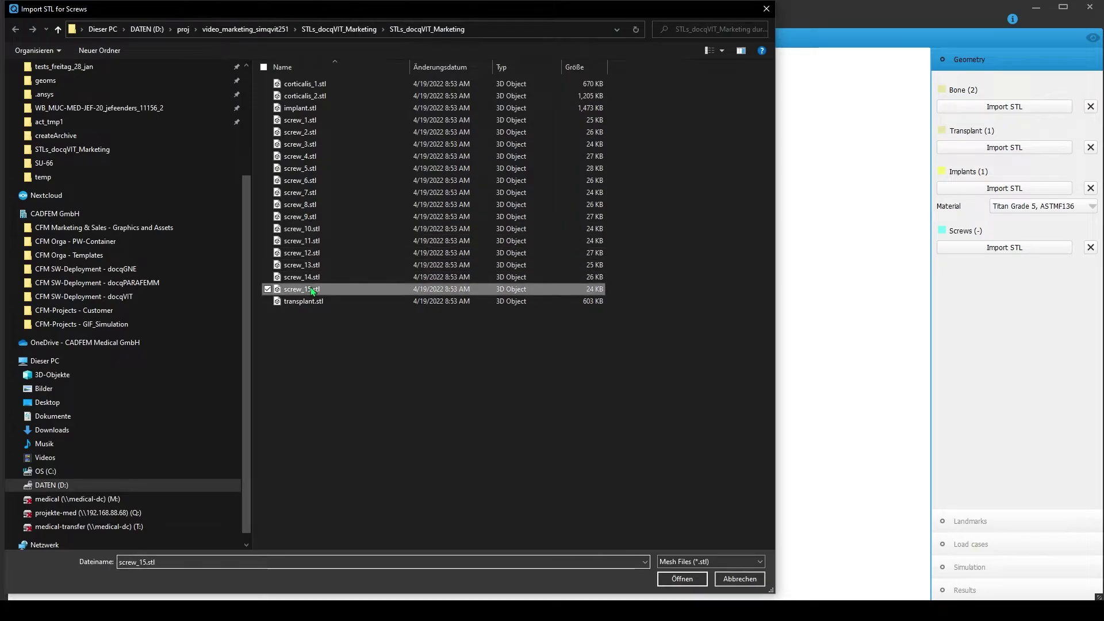
{"action": "left_click", "coordinate": [307, 120], "text": "shift"}
{"action": "key", "text": "Return"}
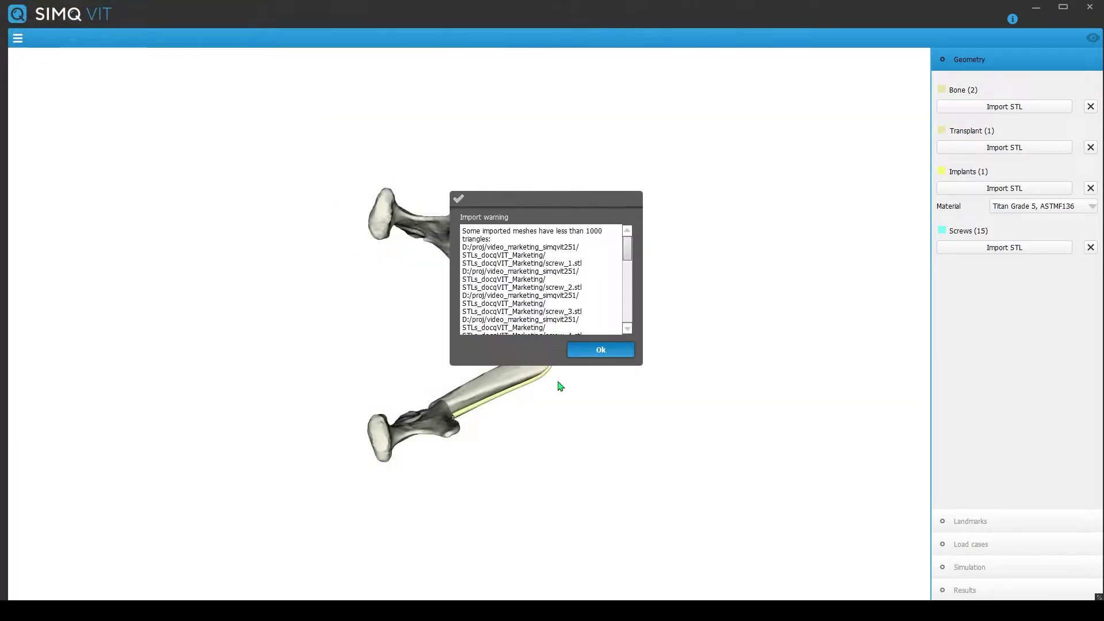
{"action": "left_click", "coordinate": [612, 353]}
Place the seven right-side and midline landmarks, from Condyle Right to Mentum Center.
{"action": "left_click_drag", "start_coordinate": [621, 402], "coordinate": [567, 168]}
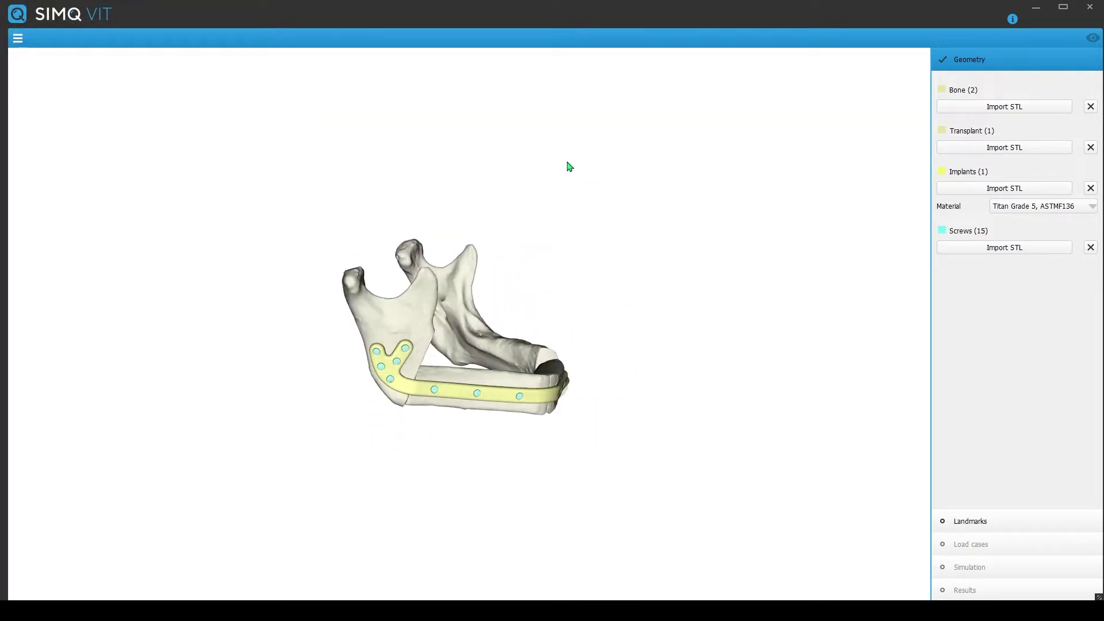
{"action": "left_click", "coordinate": [944, 521]}
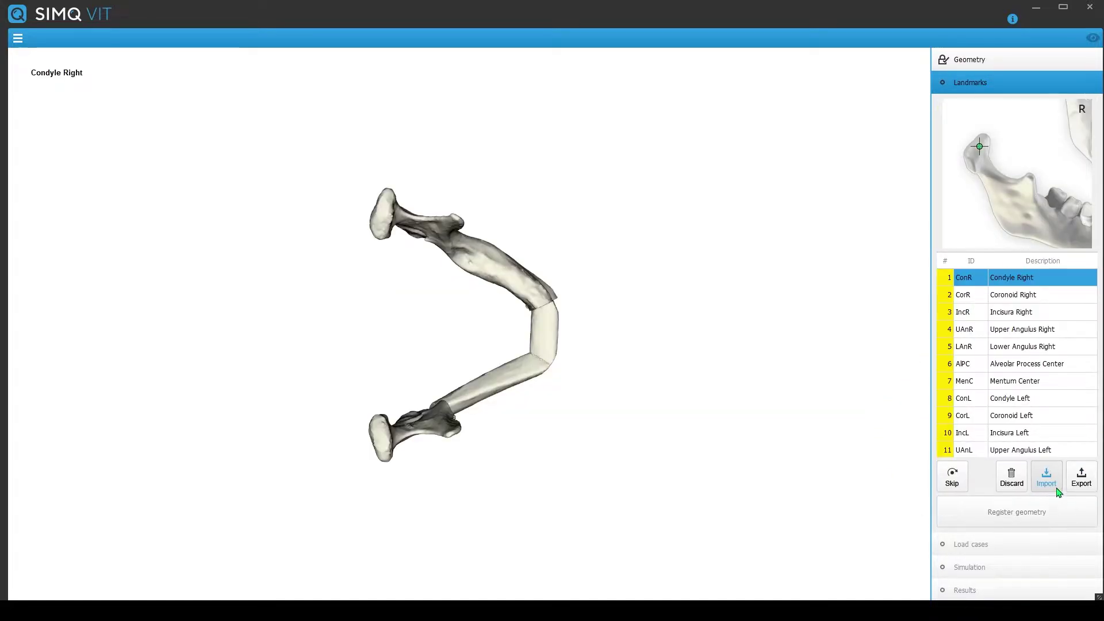
{"action": "left_click_drag", "start_coordinate": [596, 498], "coordinate": [530, 311]}
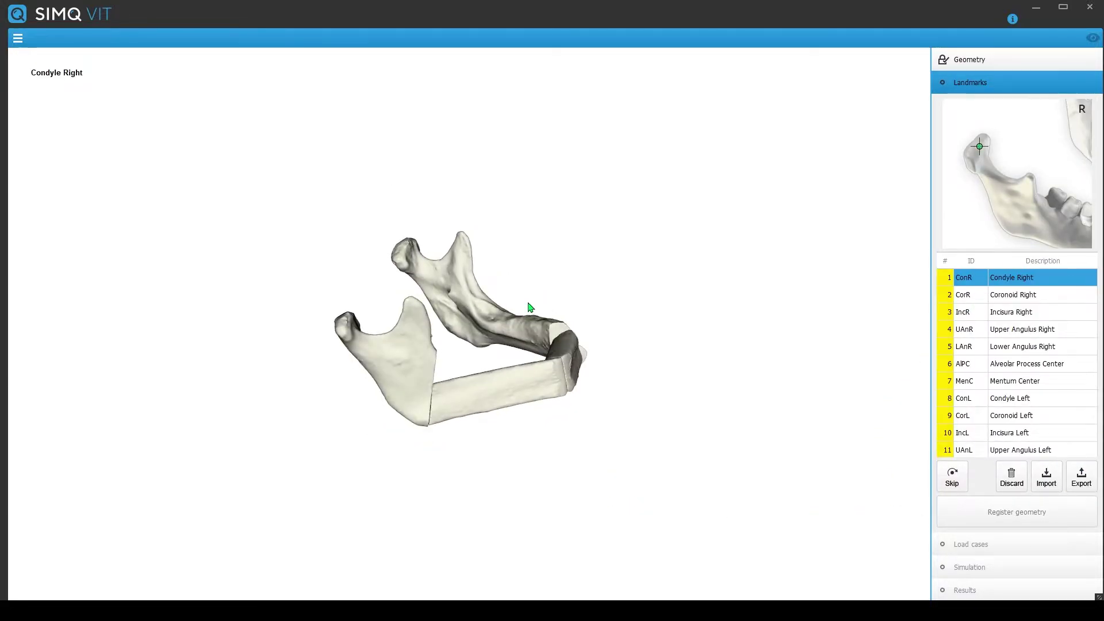
{"action": "left_click", "coordinate": [346, 323]}
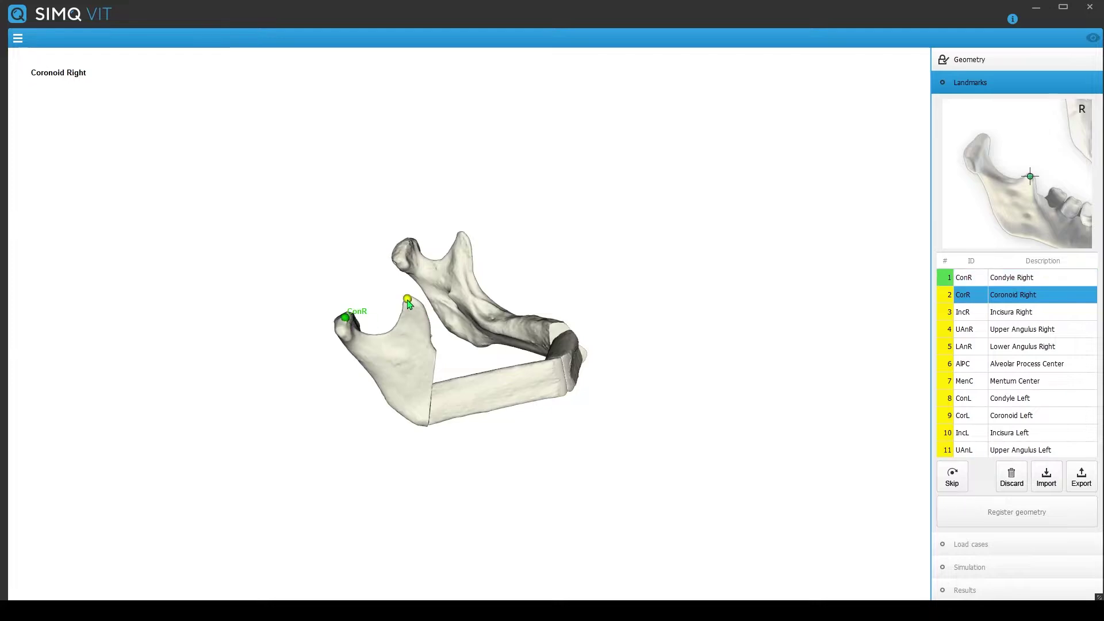
{"action": "left_click", "coordinate": [407, 301]}
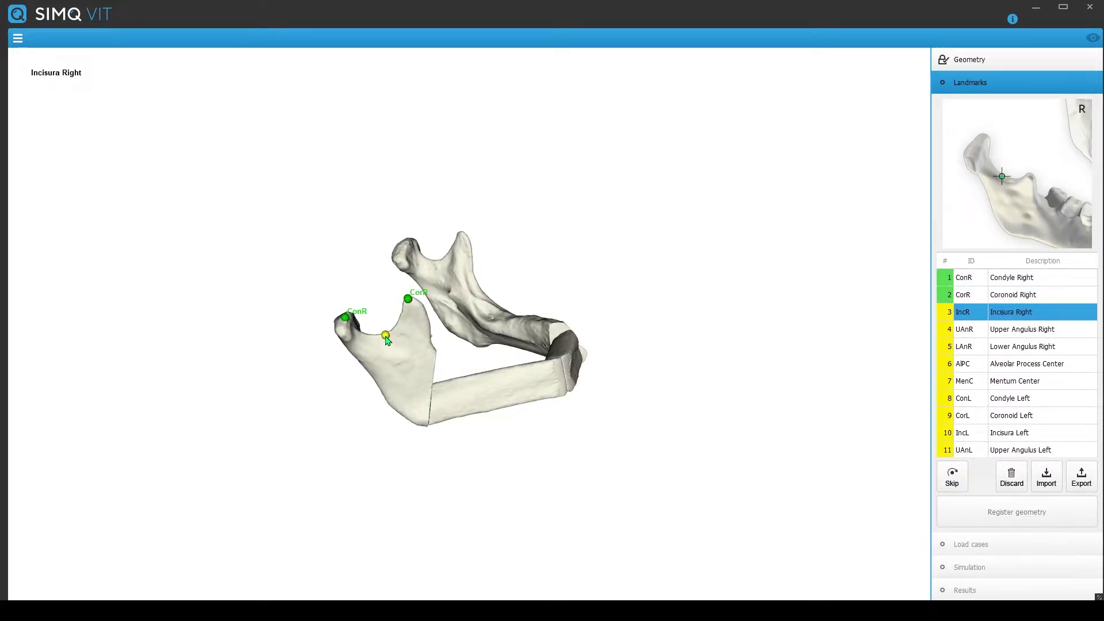
{"action": "left_click", "coordinate": [386, 336]}
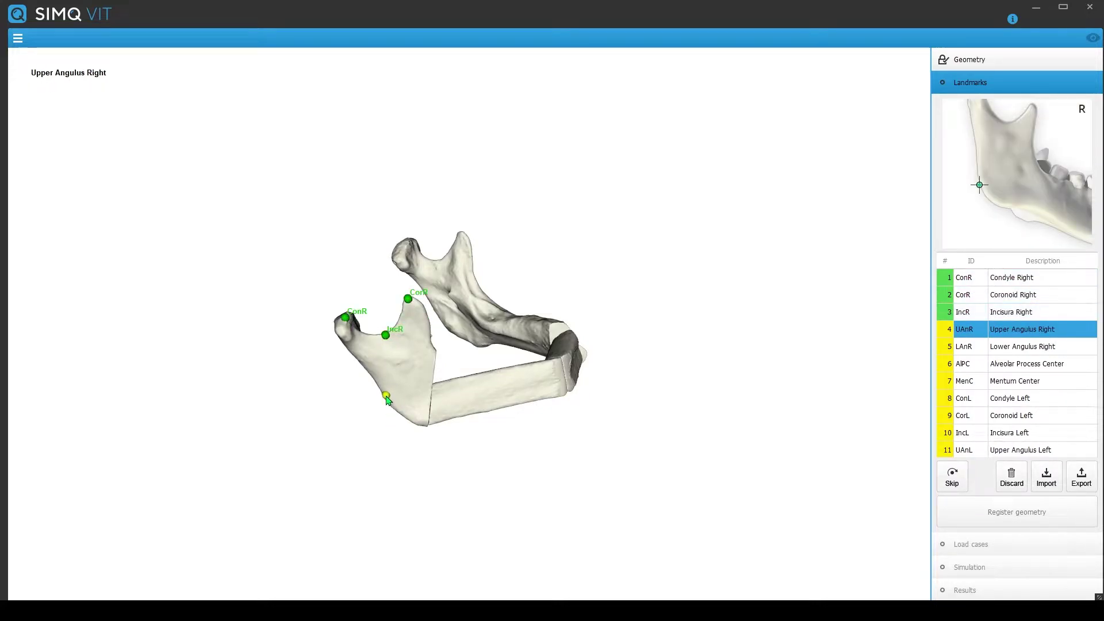
{"action": "left_click", "coordinate": [388, 399]}
{"action": "left_click", "coordinate": [423, 422]}
{"action": "left_click", "coordinate": [505, 340]}
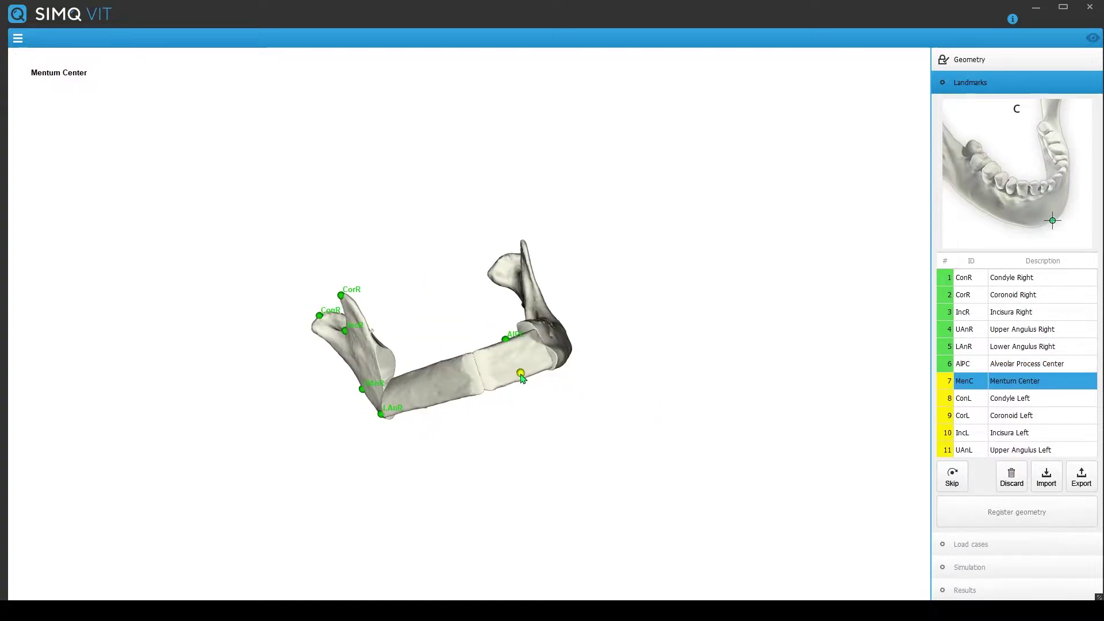
{"action": "left_click", "coordinate": [521, 376]}
Place the five left-side landmarks, from Condyle Left to Lower Angulus Left.
{"action": "left_click_drag", "start_coordinate": [648, 352], "coordinate": [535, 480]}
{"action": "left_click", "coordinate": [526, 204]}
{"action": "left_click", "coordinate": [524, 241]}
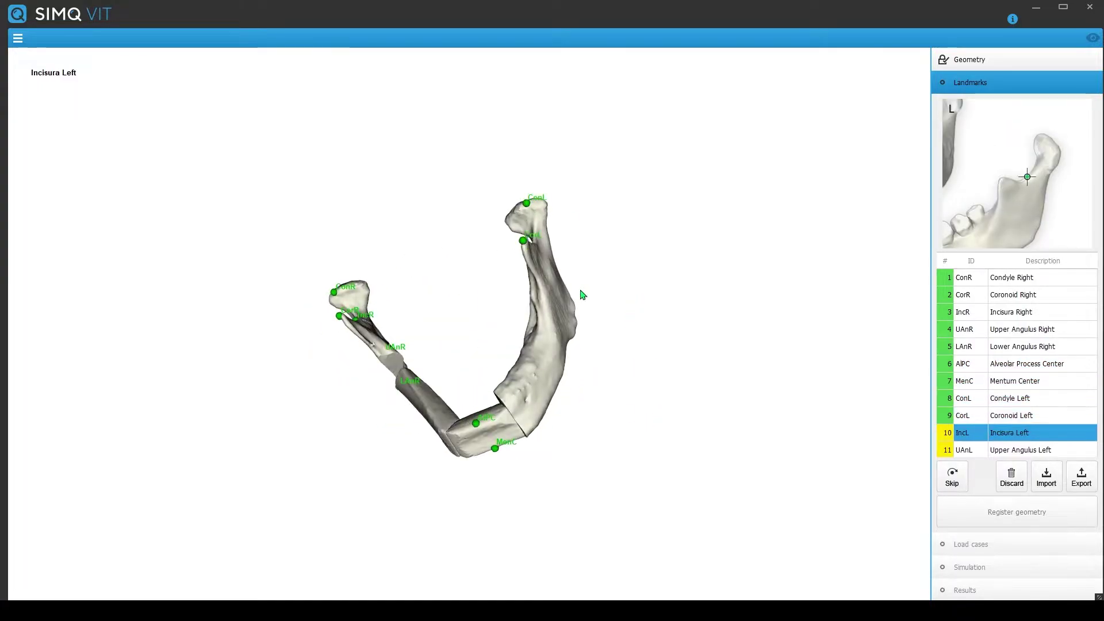
{"action": "mouse_move", "coordinate": [581, 297]}
{"action": "left_mouse_down"}
{"action": "mouse_move", "coordinate": [552, 317]}
{"action": "mouse_move", "coordinate": [591, 292]}
{"action": "mouse_move", "coordinate": [567, 276]}
{"action": "left_mouse_up"}
{"action": "left_click", "coordinate": [527, 268]}
{"action": "left_click", "coordinate": [565, 277]}
{"action": "left_click", "coordinate": [580, 325]}
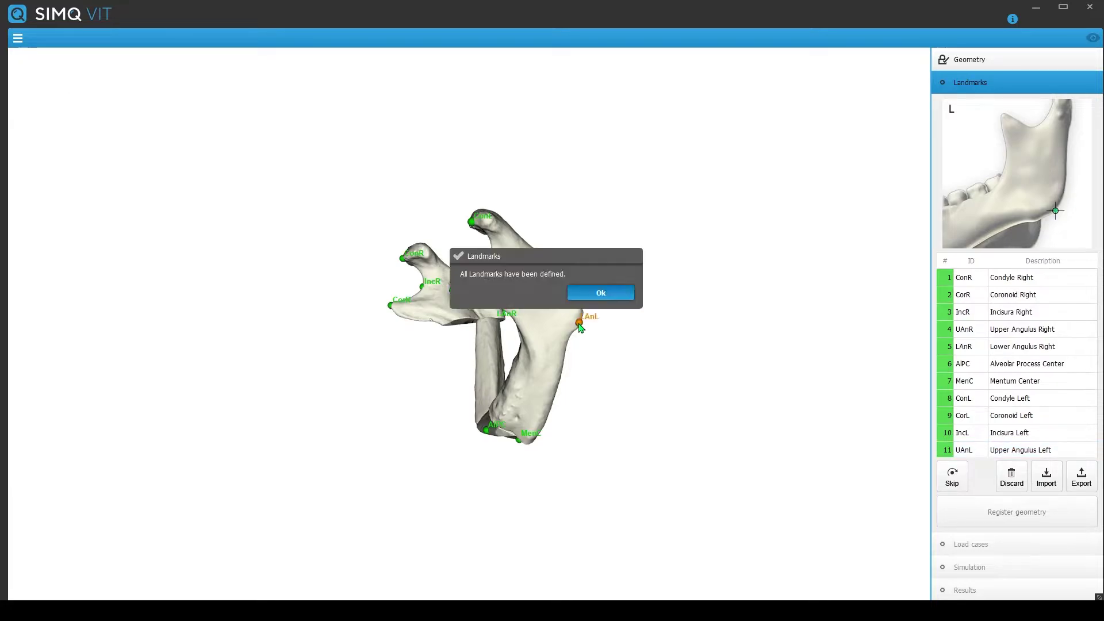
{"action": "left_click", "coordinate": [605, 298]}
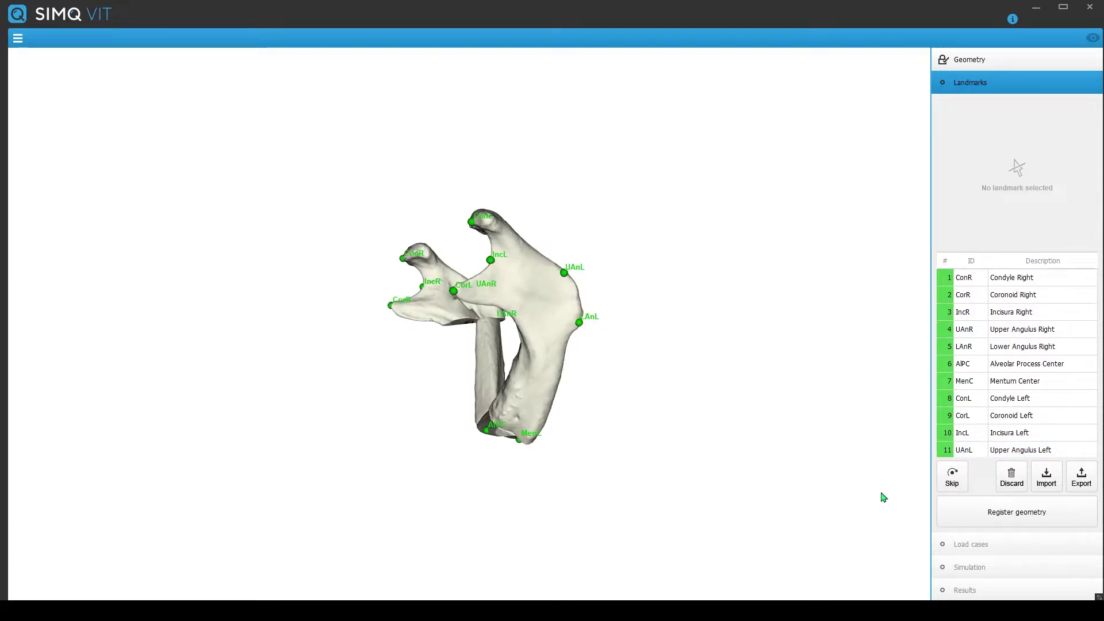
Register and confirm the patient geometry, then proceed to the load case step.
{"action": "left_click", "coordinate": [974, 519]}
{"action": "left_click", "coordinate": [624, 294]}
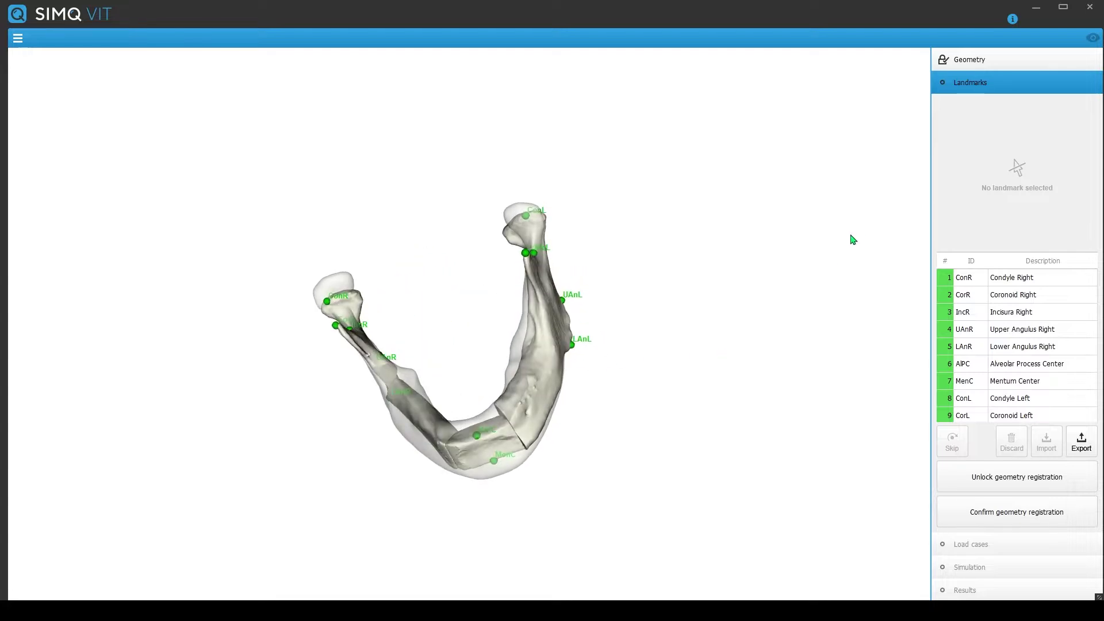
{"action": "left_click", "coordinate": [986, 521]}
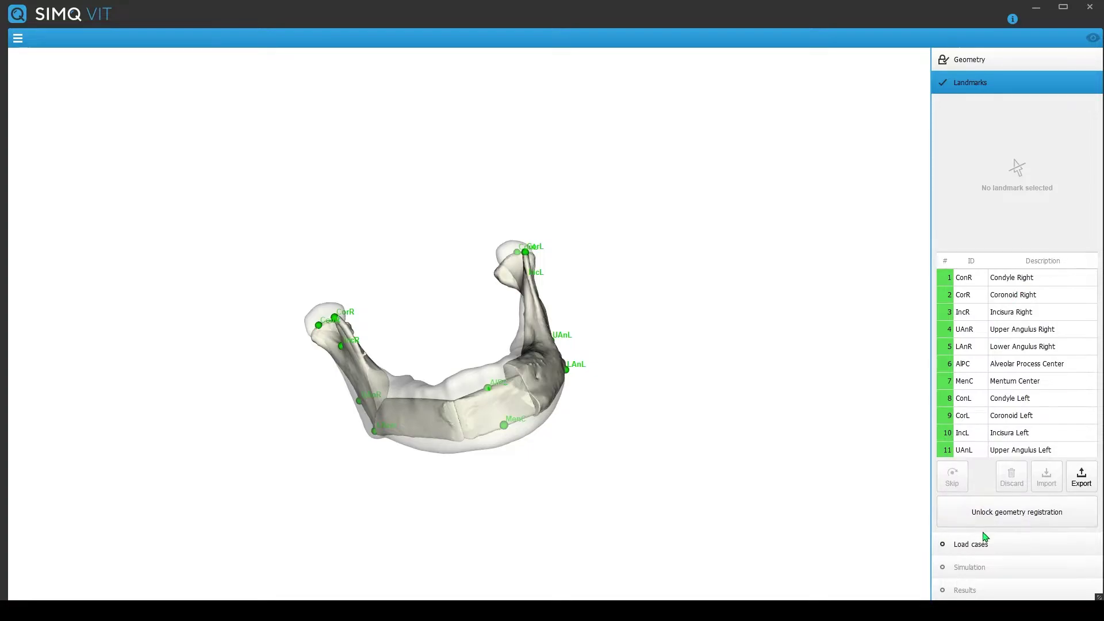
{"action": "left_click", "coordinate": [983, 544]}
{"action": "left_click", "coordinate": [1012, 290]}
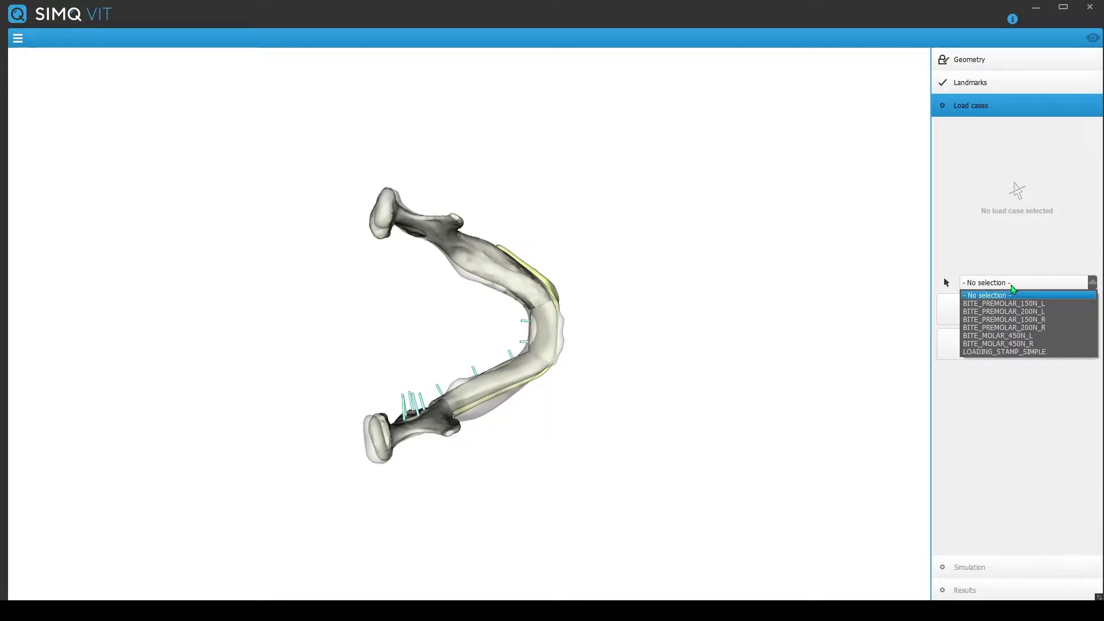
{"action": "left_click", "coordinate": [1013, 344]}
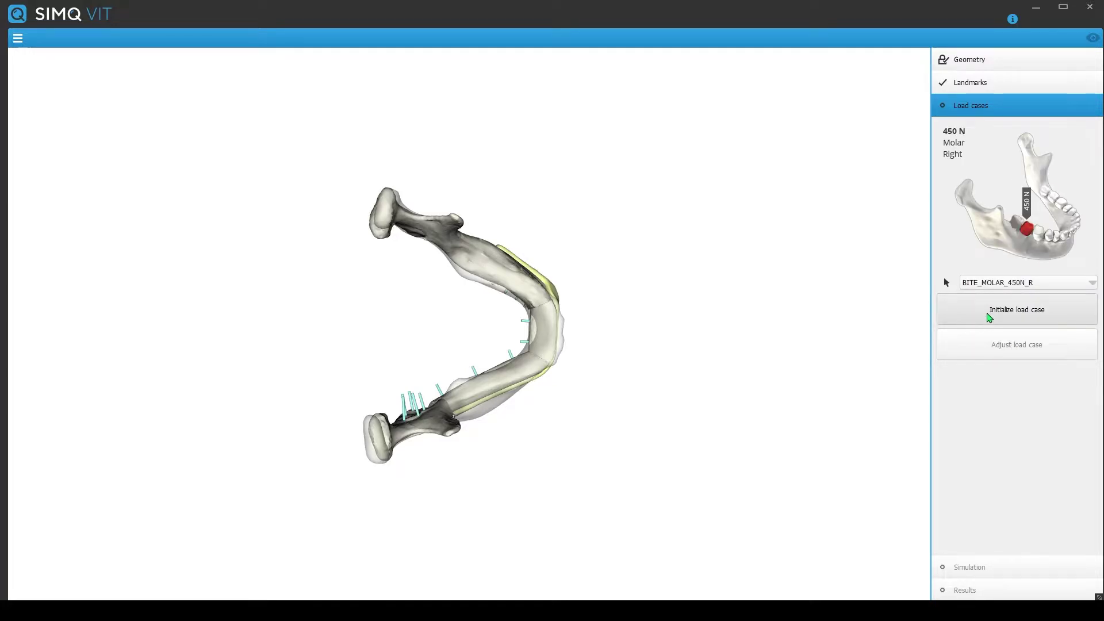
{"action": "left_click", "coordinate": [988, 317]}
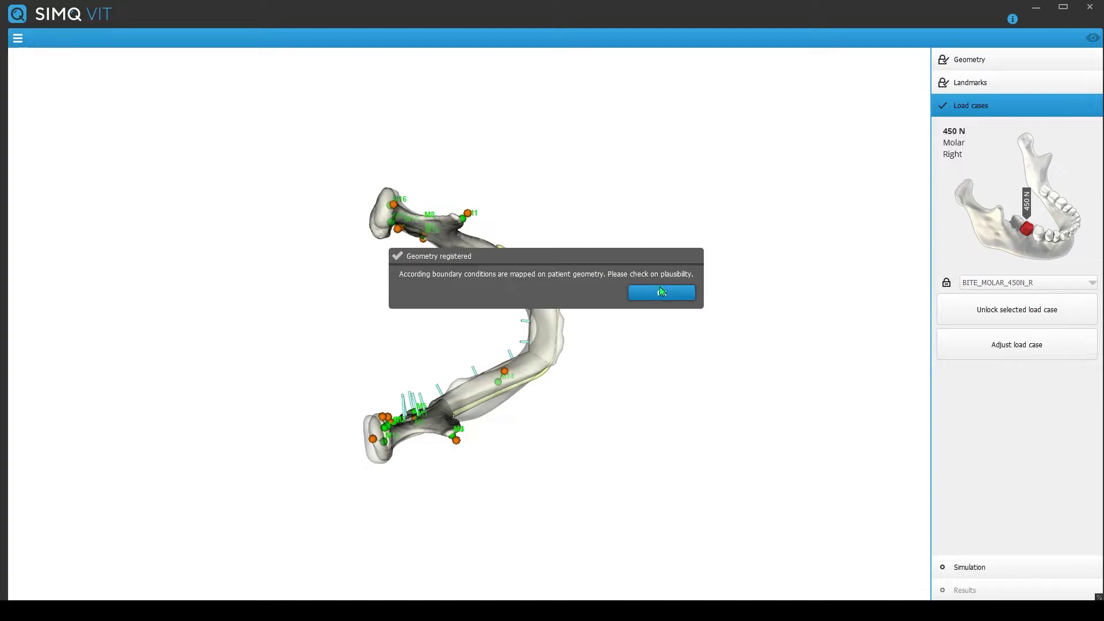
{"action": "left_click", "coordinate": [660, 292]}
{"action": "left_click_drag", "start_coordinate": [634, 369], "coordinate": [398, 177]}
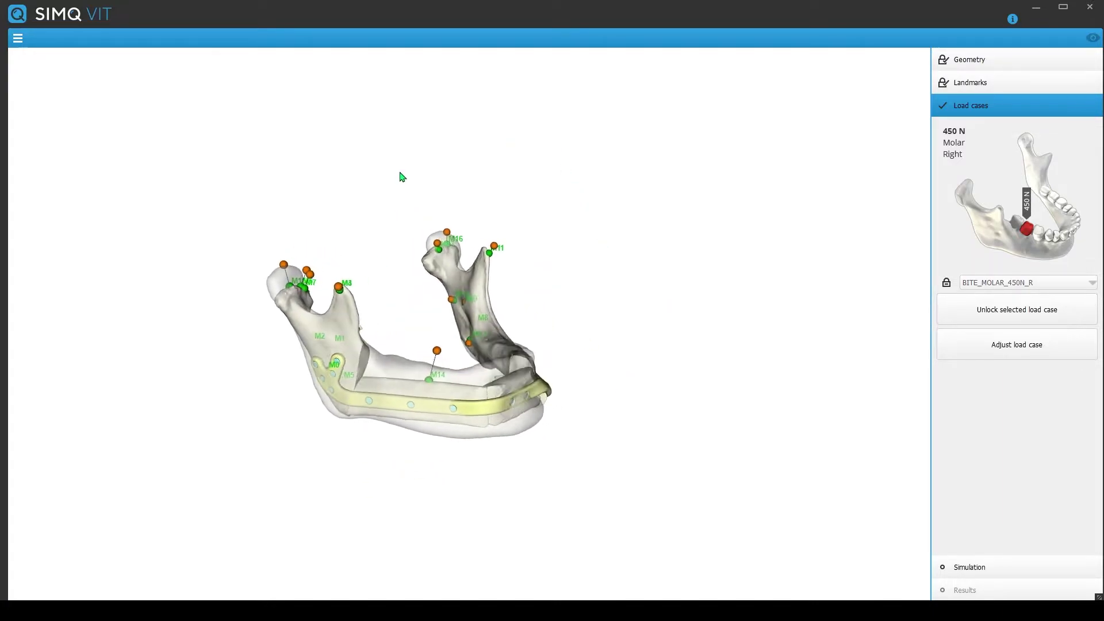
{"action": "left_click", "coordinate": [954, 344]}
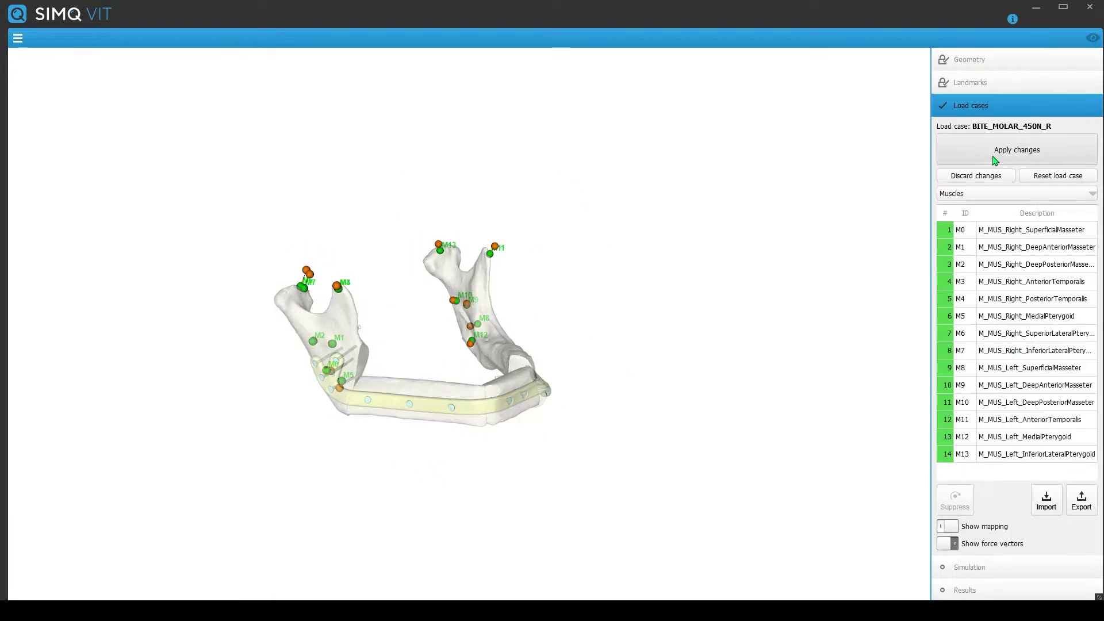
{"action": "left_click", "coordinate": [963, 553]}
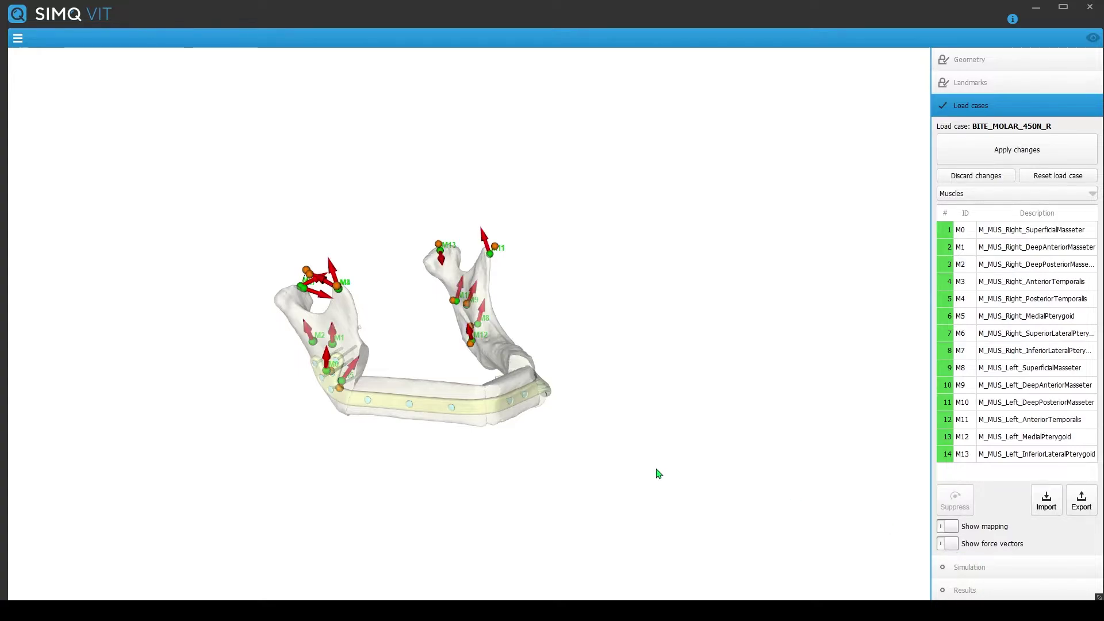
{"action": "mouse_move", "coordinate": [639, 439]}
{"action": "left_mouse_down"}
{"action": "mouse_move", "coordinate": [535, 475]}
{"action": "mouse_move", "coordinate": [564, 503]}
{"action": "mouse_move", "coordinate": [793, 440]}
{"action": "left_mouse_up"}
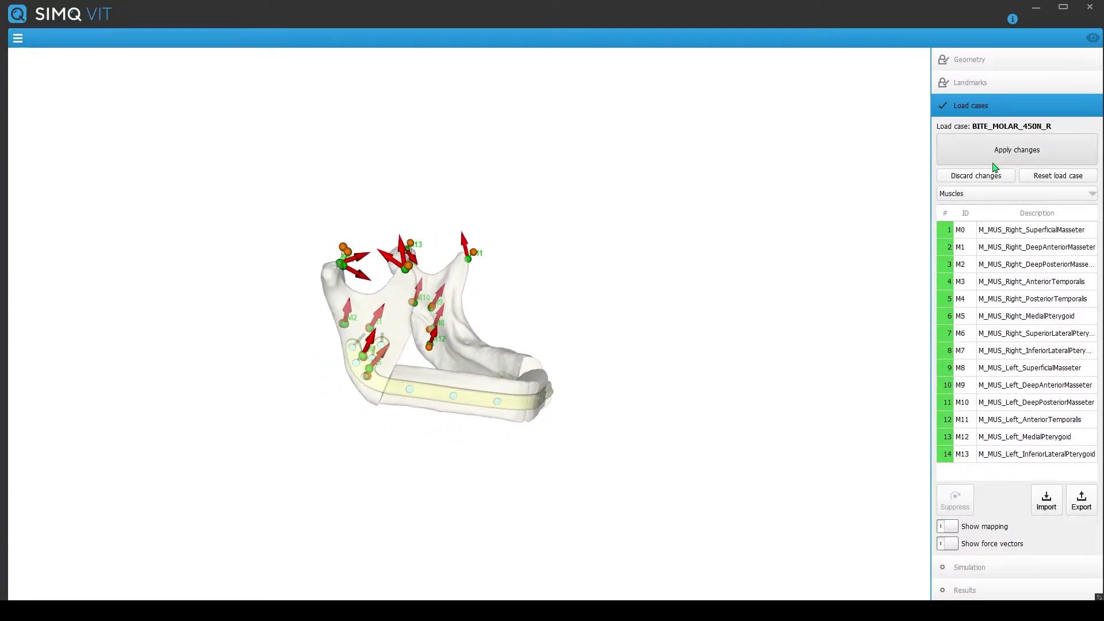
{"action": "left_click", "coordinate": [990, 193]}
{"action": "left_click", "coordinate": [976, 218]}
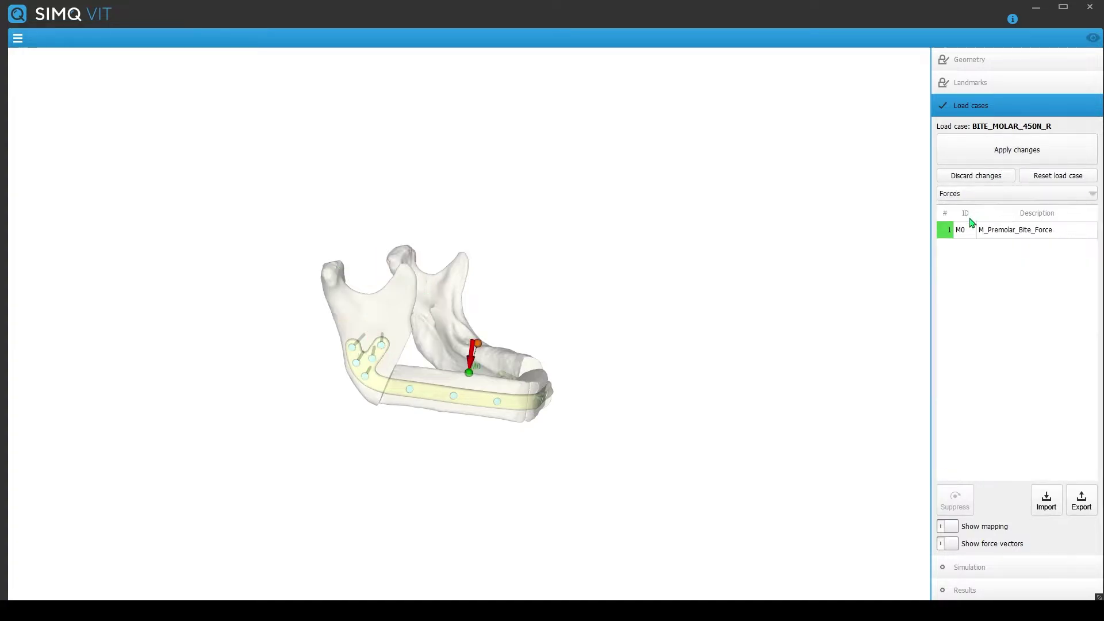
{"action": "mouse_move", "coordinate": [866, 286]}
{"action": "left_mouse_down"}
{"action": "mouse_move", "coordinate": [831, 345]}
{"action": "mouse_move", "coordinate": [682, 386]}
{"action": "left_mouse_up"}
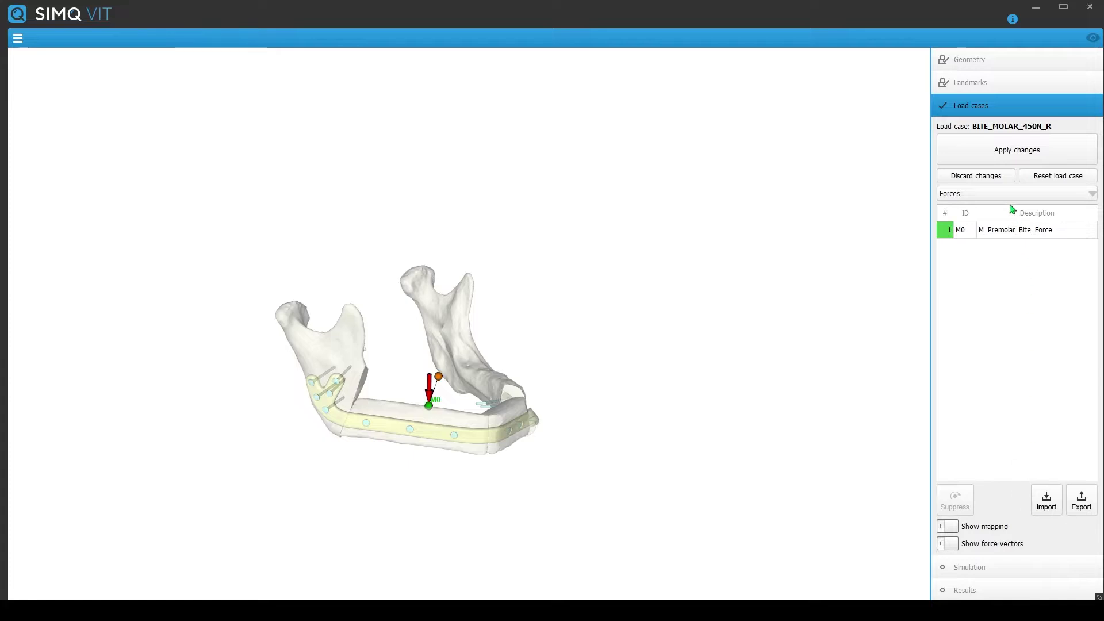
{"action": "left_click", "coordinate": [1010, 153]}
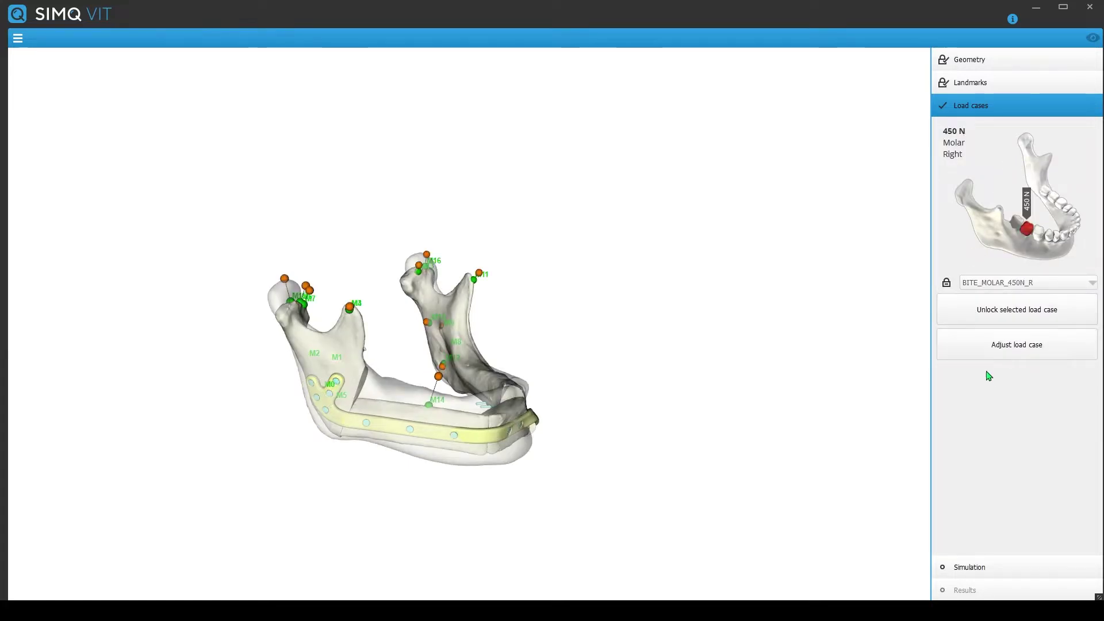
Submit the simulation and retrieve results showing total deformation, max 2.363 mm.
{"action": "left_click", "coordinate": [979, 568]}
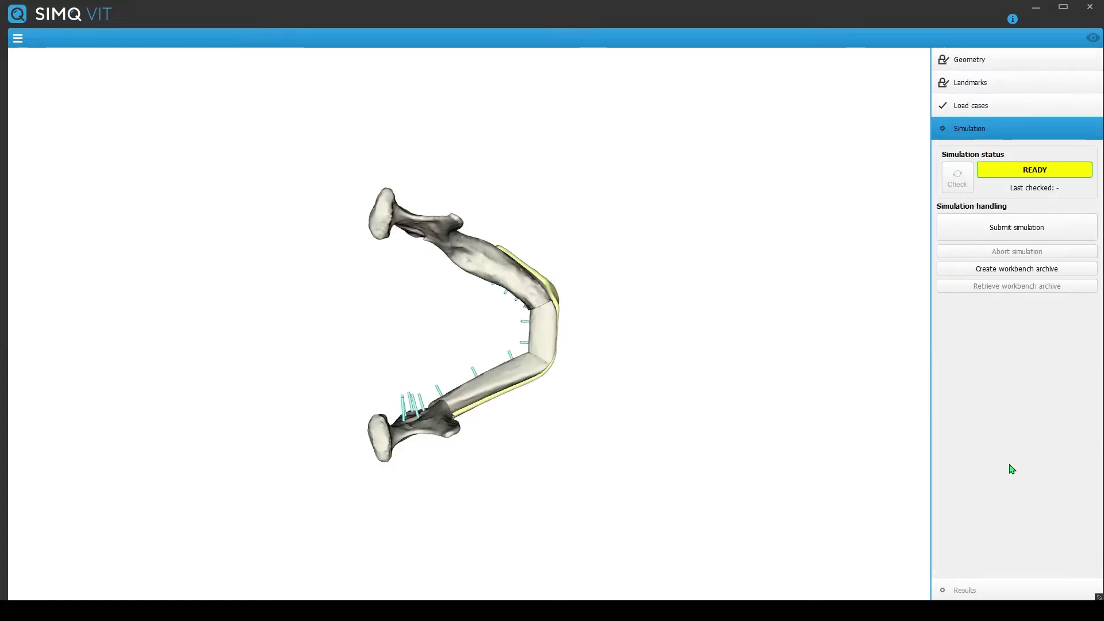
{"action": "left_click", "coordinate": [1005, 226]}
{"action": "type", "text": "Jan-Emmo"}
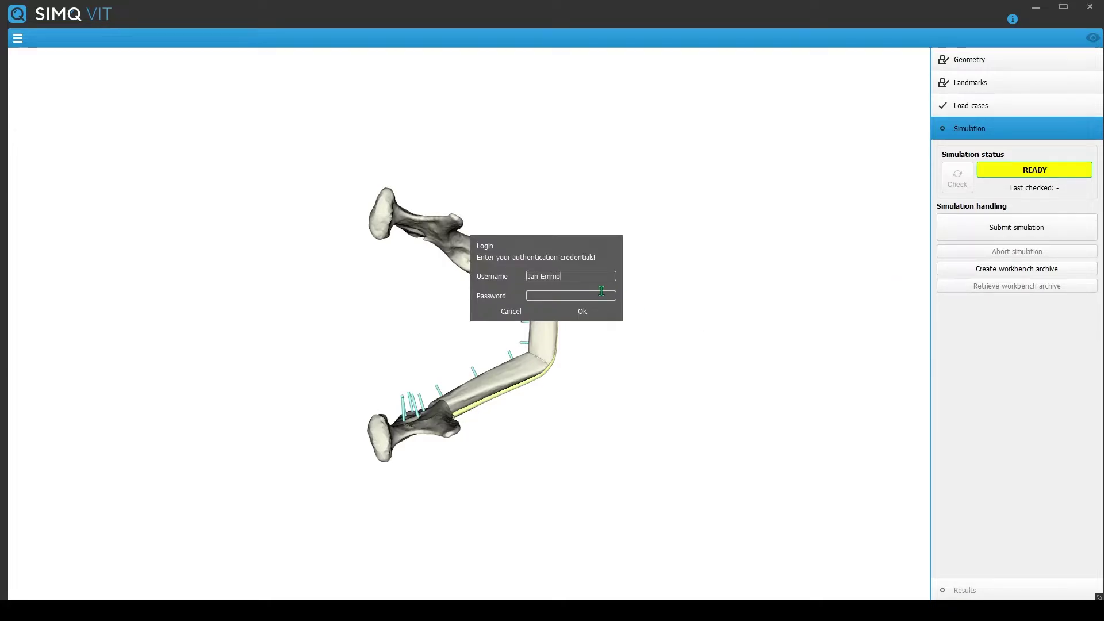
{"action": "left_click", "coordinate": [581, 312]}
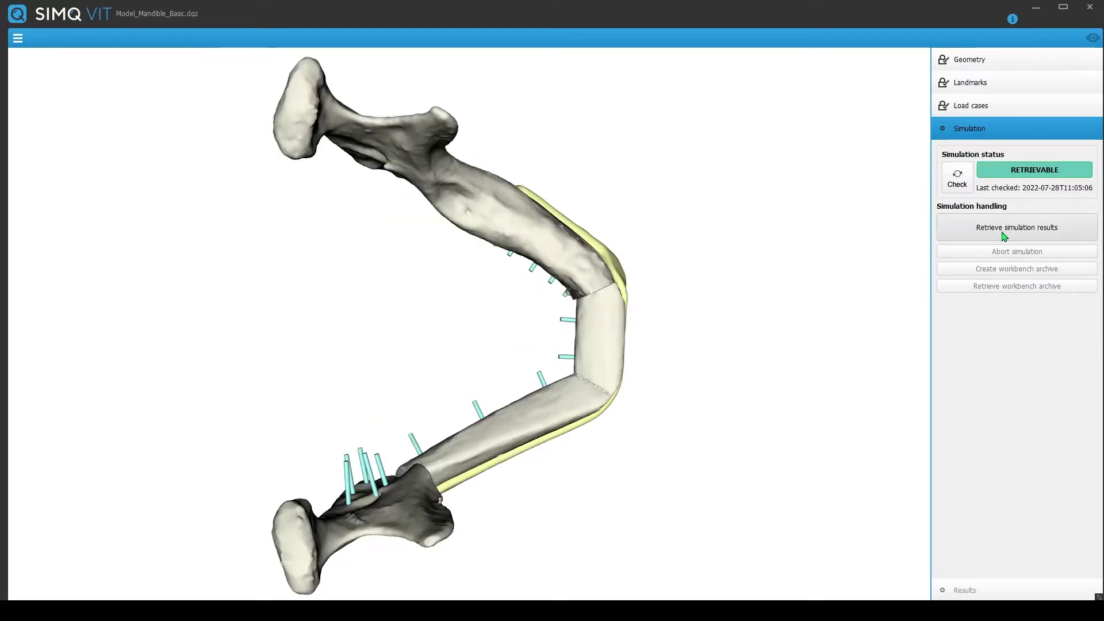
{"action": "left_click", "coordinate": [1004, 230]}
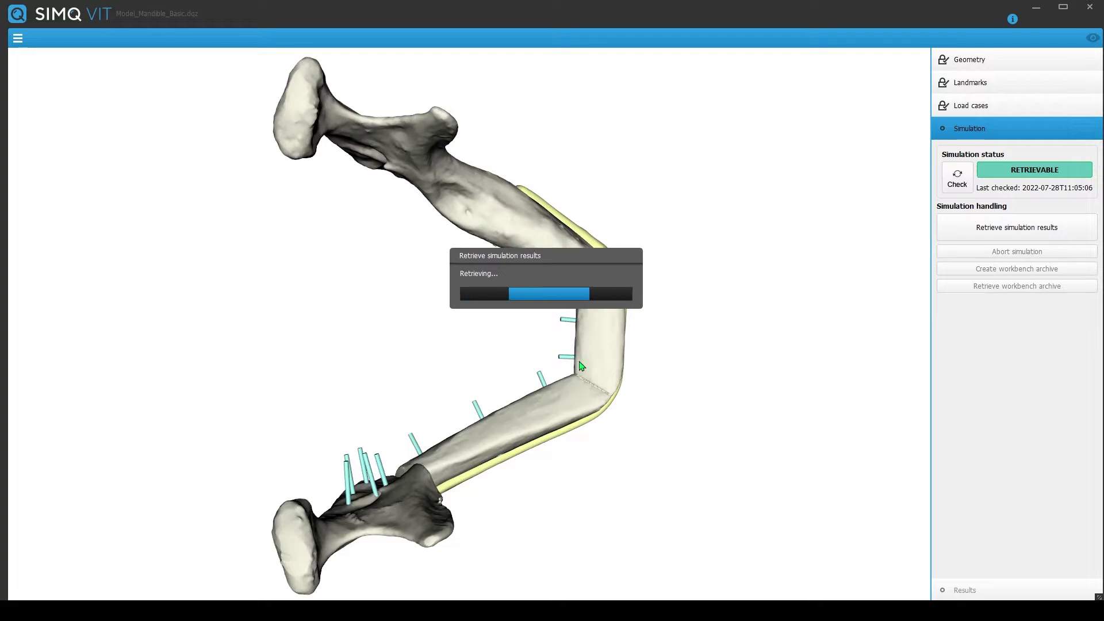
{"action": "left_click_drag", "start_coordinate": [586, 392], "coordinate": [590, 379]}
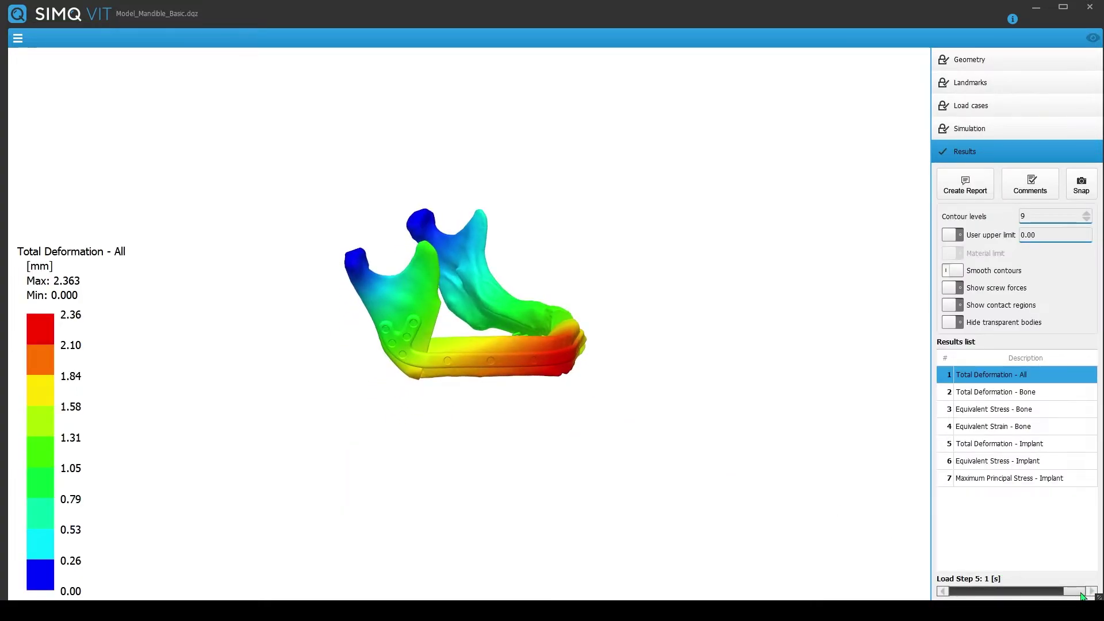
Show Equivalent Stress - Implant from the first load step, peaking at 456.255 MPa.
{"action": "mouse_move", "coordinate": [1061, 593]}
{"action": "left_mouse_down"}
{"action": "mouse_move", "coordinate": [955, 594]}
{"action": "mouse_move", "coordinate": [1074, 595]}
{"action": "left_mouse_up"}
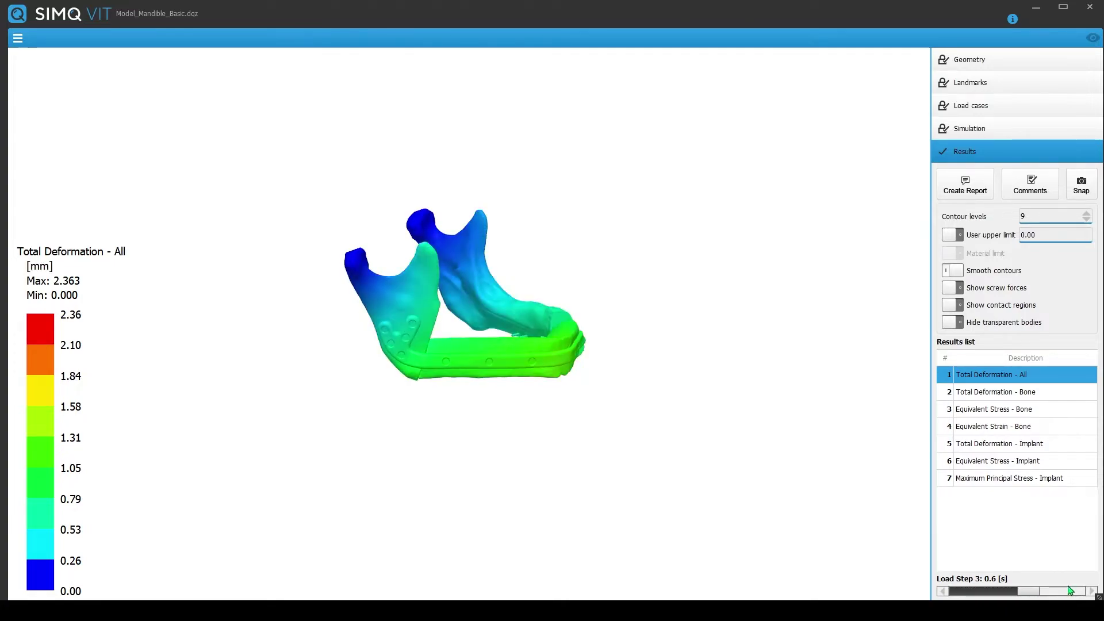
{"action": "left_click", "coordinate": [988, 459]}
{"action": "mouse_move", "coordinate": [810, 383]}
{"action": "left_mouse_down"}
{"action": "mouse_move", "coordinate": [298, 408]}
{"action": "mouse_move", "coordinate": [371, 460]}
{"action": "mouse_move", "coordinate": [518, 382]}
{"action": "left_mouse_up"}
{"action": "scroll", "coordinate": [522, 402], "scroll_direction": "up", "scroll_amount": 2}
{"action": "scroll", "coordinate": [552, 415], "scroll_direction": "up", "scroll_amount": 3}
Hide transparent bodies, show contact regions and material limit, then display screw forces up to 124.8 N.
{"action": "left_click_drag", "start_coordinate": [552, 415], "coordinate": [530, 402]}
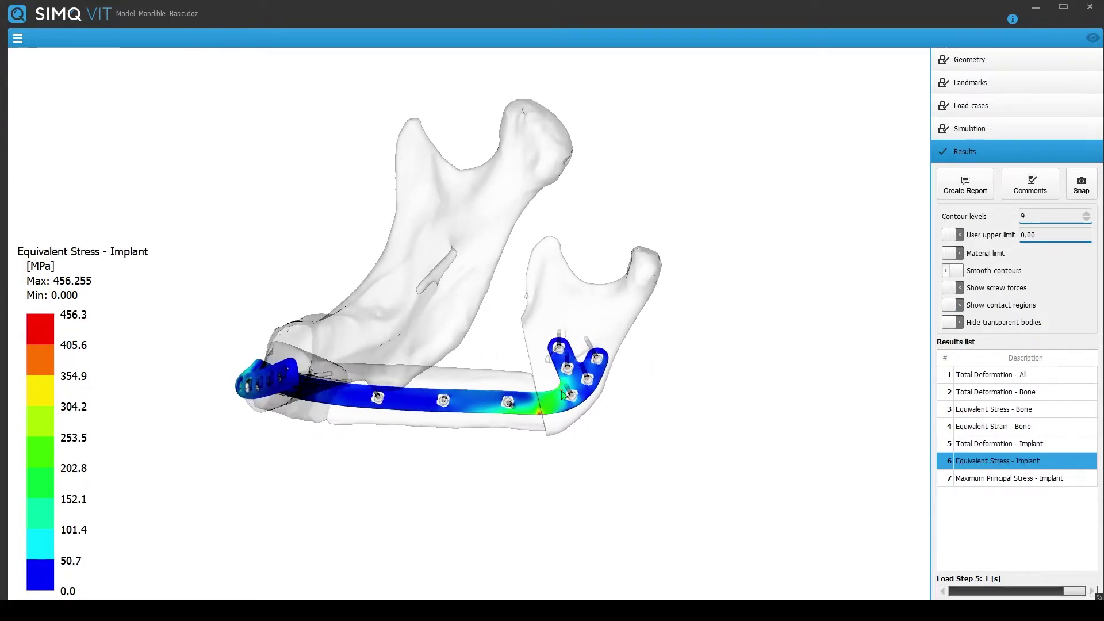
{"action": "left_click", "coordinate": [951, 321]}
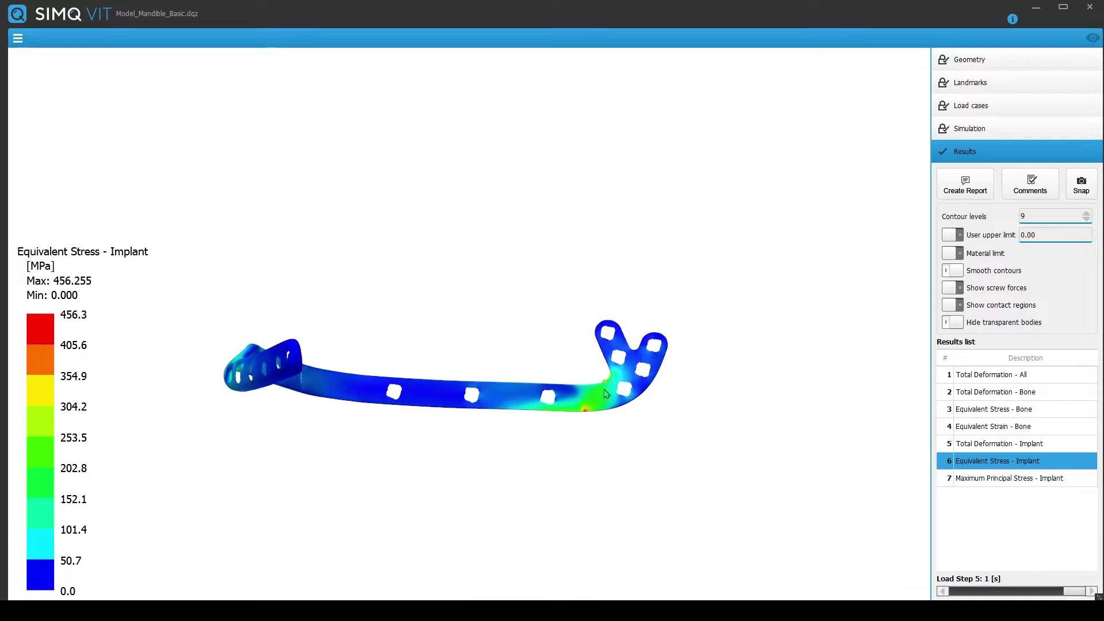
{"action": "left_click", "coordinate": [951, 305]}
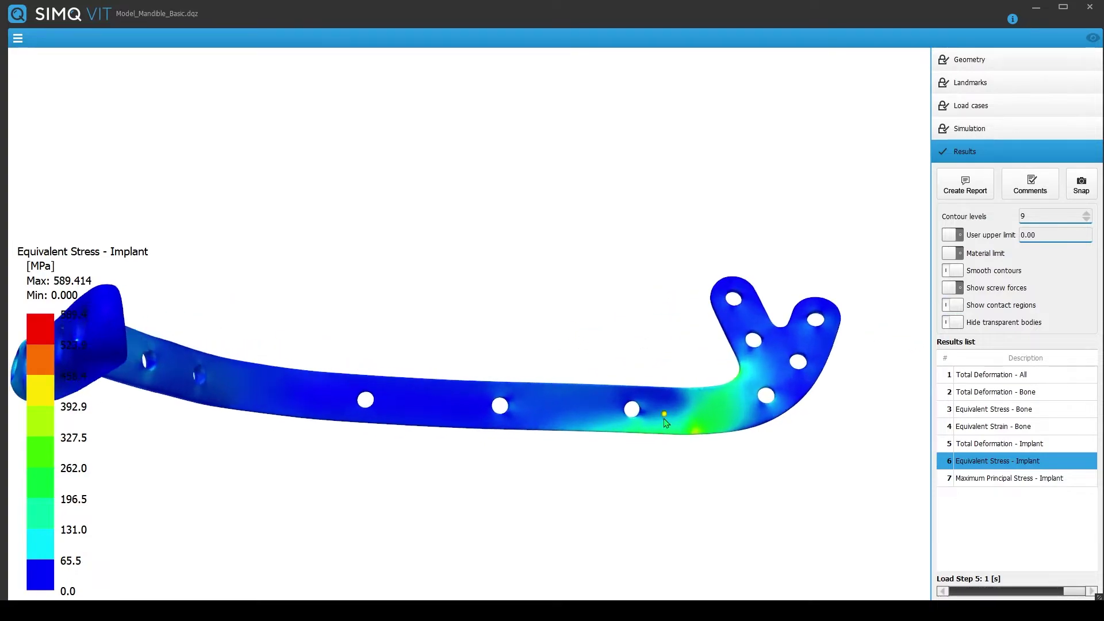
{"action": "left_click", "coordinate": [952, 253]}
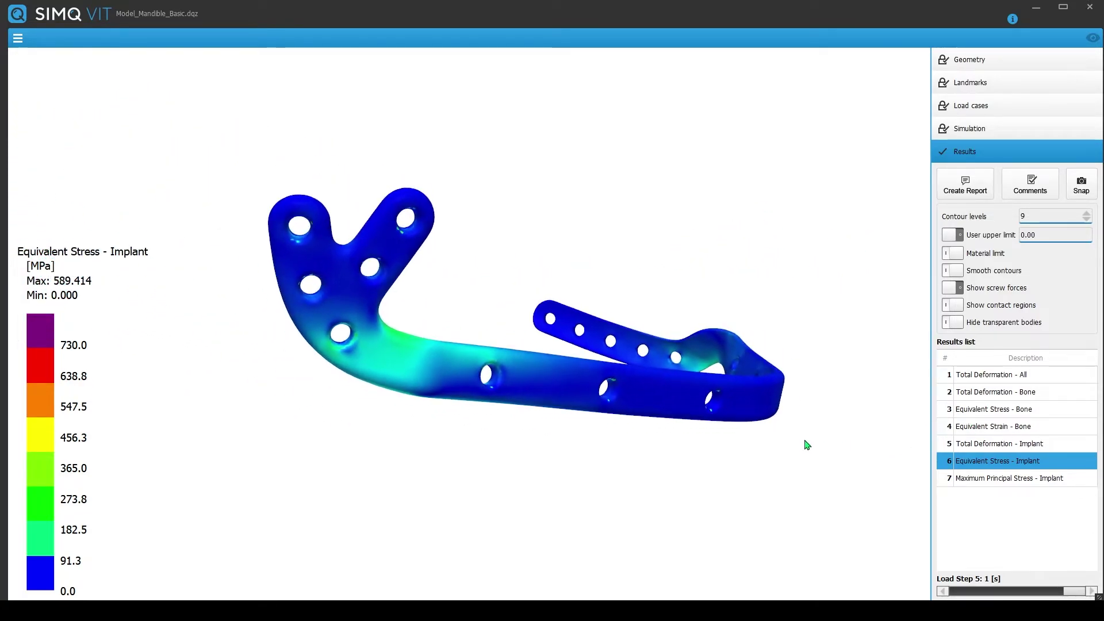
{"action": "left_click", "coordinate": [952, 288]}
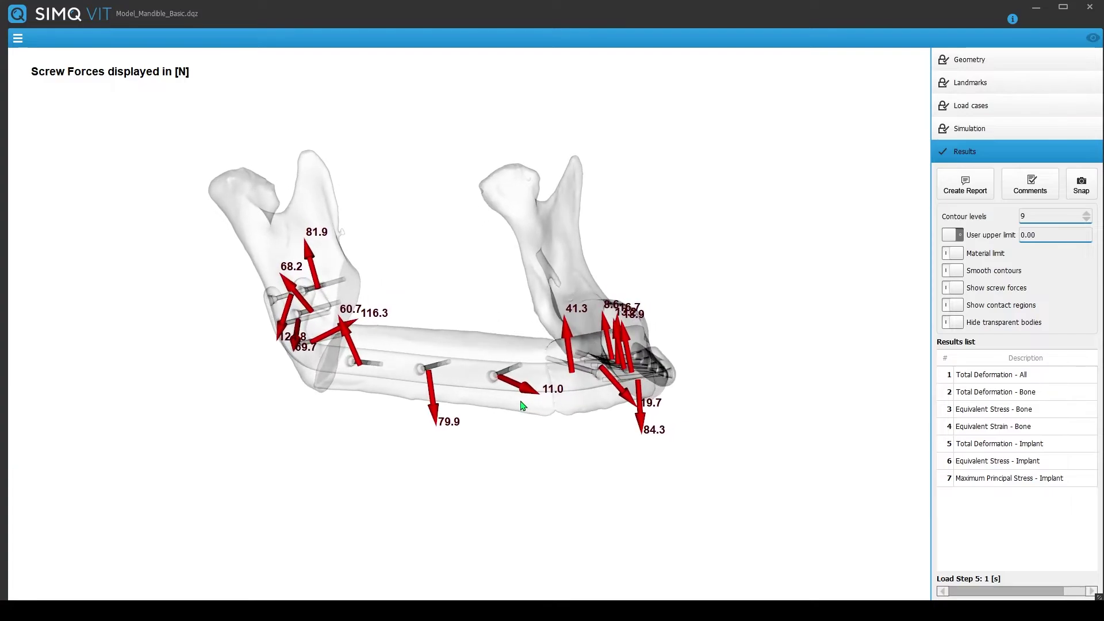
Create the simulation report, overwriting the existing Model_Mandible_Basic.pdf.
{"action": "mouse_move", "coordinate": [529, 462]}
{"action": "left_mouse_down"}
{"action": "mouse_move", "coordinate": [274, 416]}
{"action": "mouse_move", "coordinate": [112, 411]}
{"action": "left_mouse_up"}
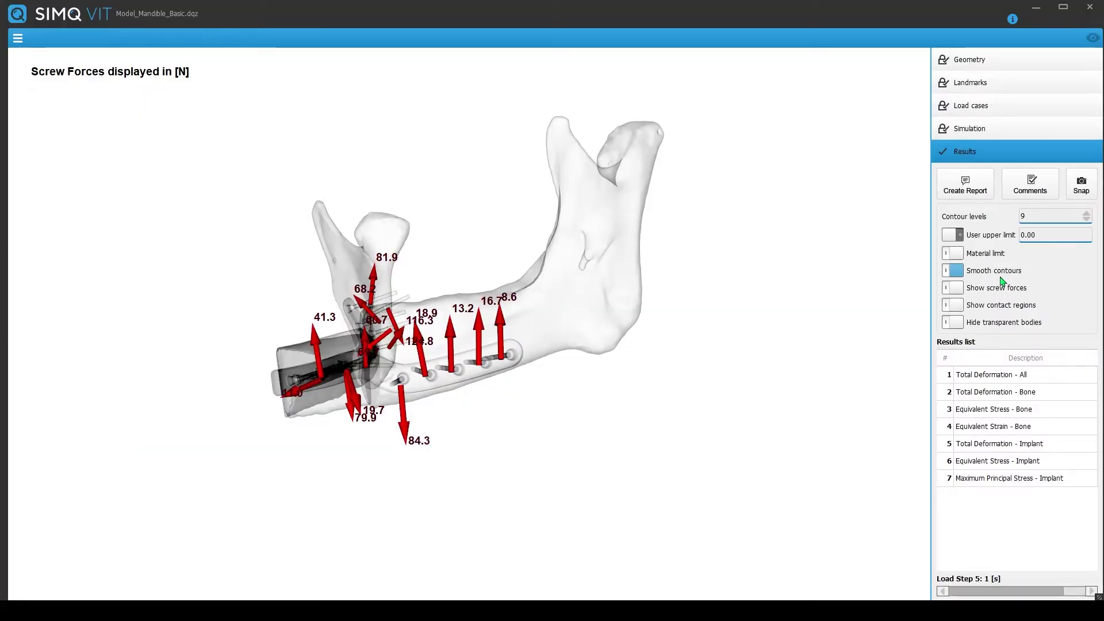
{"action": "left_click", "coordinate": [967, 184]}
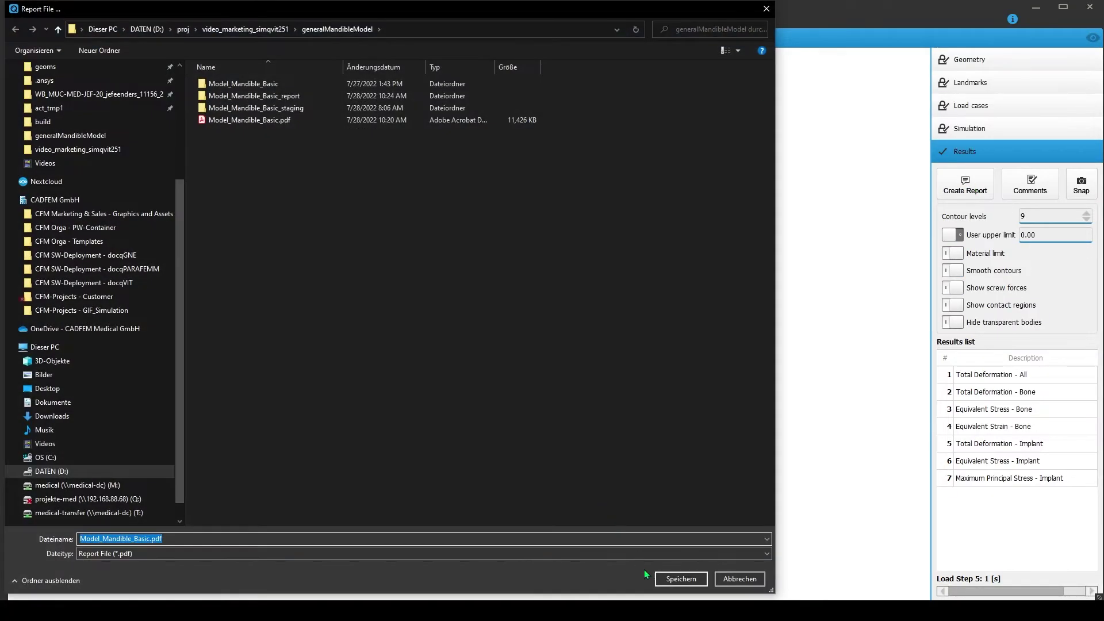
{"action": "left_click", "coordinate": [666, 579]}
{"action": "left_click", "coordinate": [618, 308]}
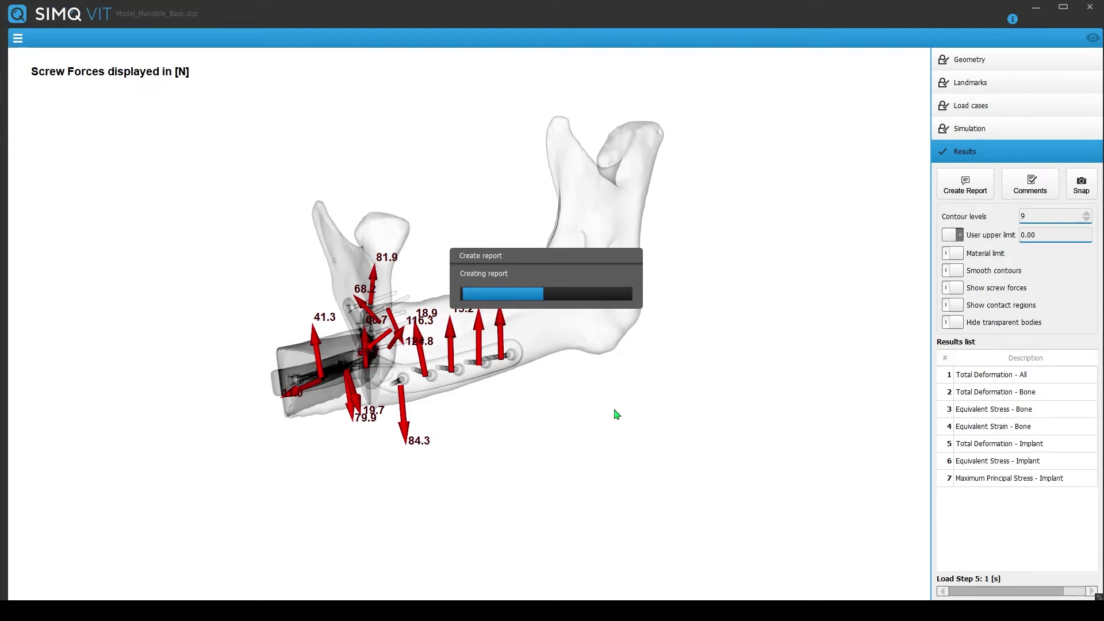
Open the finished report and jump to its Mesh section.
{"action": "left_click", "coordinate": [601, 293]}
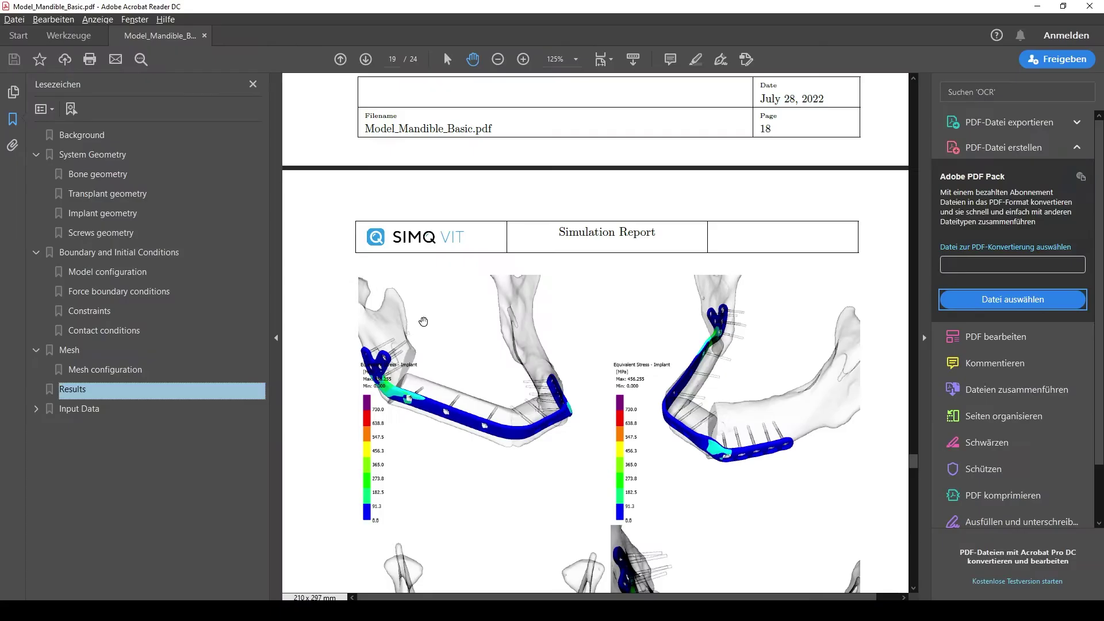
{"action": "scroll", "coordinate": [495, 389], "scroll_direction": "up", "scroll_amount": 10}
{"action": "scroll", "coordinate": [812, 354], "scroll_direction": "up", "scroll_amount": 3}
{"action": "scroll", "coordinate": [802, 352], "scroll_direction": "up", "scroll_amount": 5}
{"action": "scroll", "coordinate": [726, 285], "scroll_direction": "up", "scroll_amount": 5}
{"action": "scroll", "coordinate": [647, 222], "scroll_direction": "up", "scroll_amount": 2}
{"action": "scroll", "coordinate": [564, 358], "scroll_direction": "down", "scroll_amount": 2}
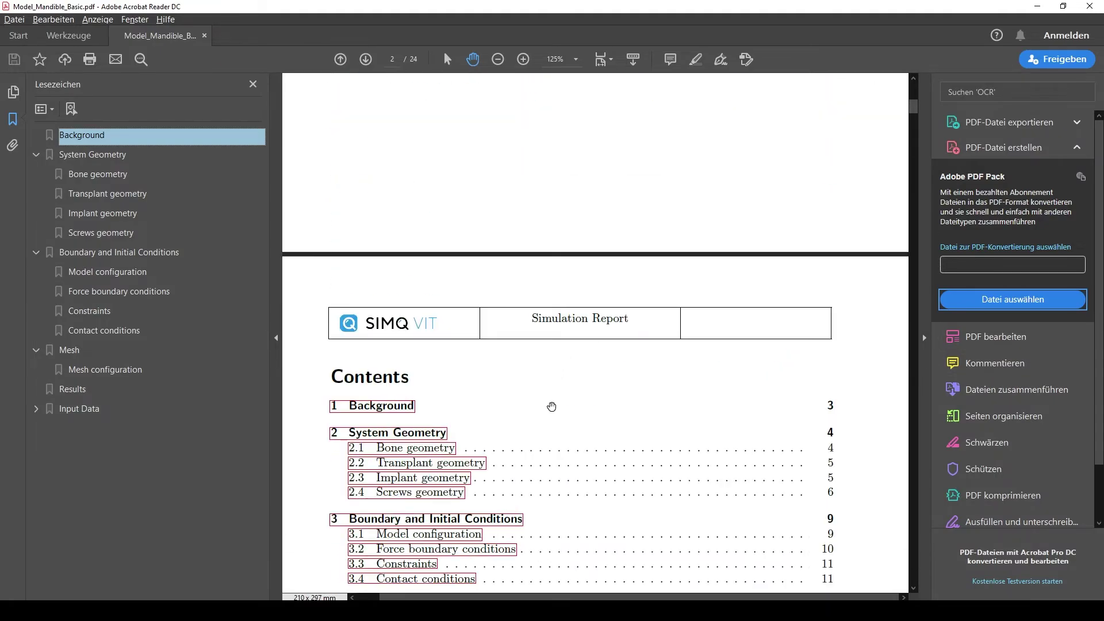
{"action": "scroll", "coordinate": [551, 406], "scroll_direction": "down", "scroll_amount": 5}
{"action": "left_click", "coordinate": [389, 399]}
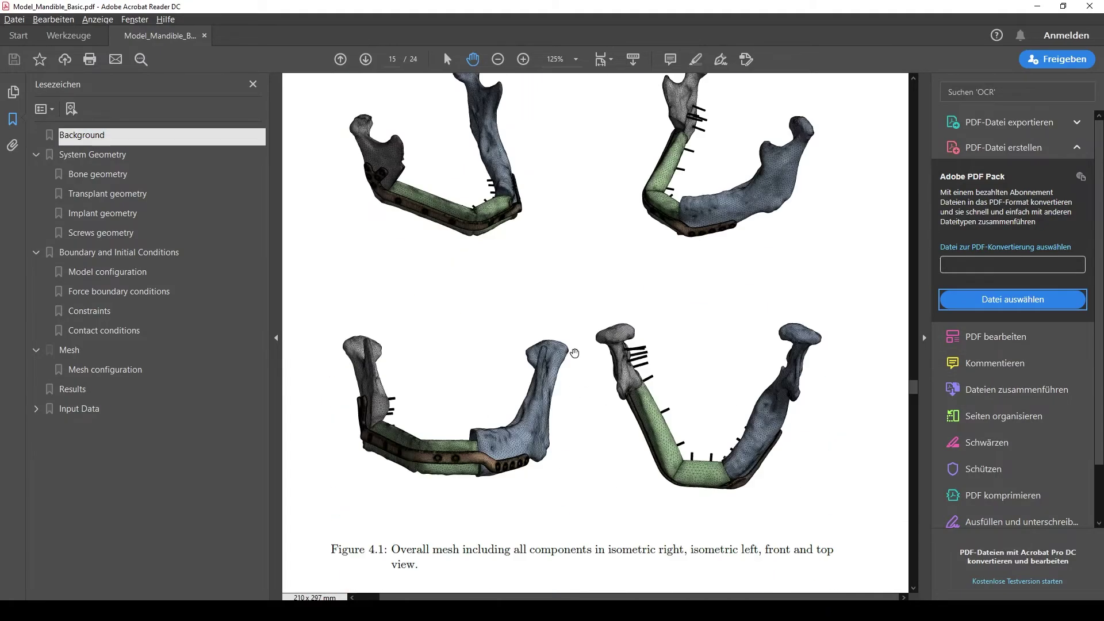
{"action": "scroll", "coordinate": [575, 353], "scroll_direction": "down", "scroll_amount": 2}
{"action": "scroll", "coordinate": [570, 352], "scroll_direction": "down", "scroll_amount": 6}
{"action": "scroll", "coordinate": [567, 353], "scroll_direction": "down", "scroll_amount": 10}
{"action": "scroll", "coordinate": [509, 394], "scroll_direction": "up", "scroll_amount": 1}
{"action": "scroll", "coordinate": [584, 373], "scroll_direction": "down", "scroll_amount": 5}
{"action": "scroll", "coordinate": [585, 374], "scroll_direction": "down", "scroll_amount": 4}
{"action": "scroll", "coordinate": [584, 374], "scroll_direction": "down", "scroll_amount": 5}
{"action": "scroll", "coordinate": [584, 373], "scroll_direction": "down", "scroll_amount": 3}
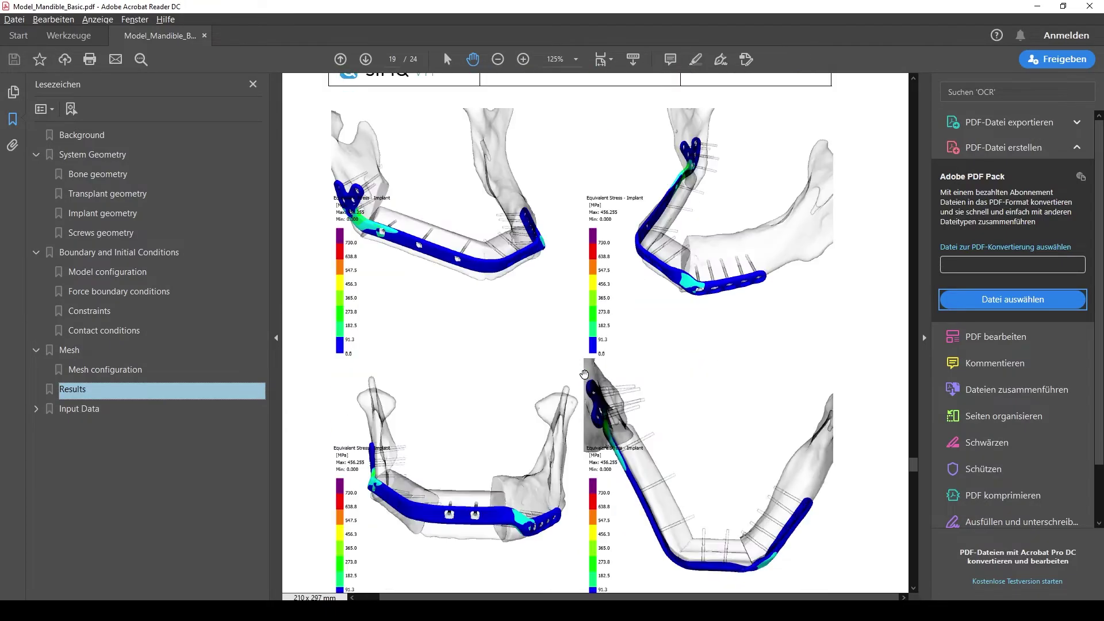
{"action": "scroll", "coordinate": [584, 374], "scroll_direction": "down", "scroll_amount": 5}
{"action": "scroll", "coordinate": [553, 372], "scroll_direction": "down", "scroll_amount": 6}
{"action": "scroll", "coordinate": [553, 372], "scroll_direction": "down", "scroll_amount": 5}
{"action": "scroll", "coordinate": [553, 372], "scroll_direction": "down", "scroll_amount": 2}
{"action": "scroll", "coordinate": [553, 372], "scroll_direction": "down", "scroll_amount": 5}
{"action": "scroll", "coordinate": [554, 373], "scroll_direction": "down", "scroll_amount": 5}
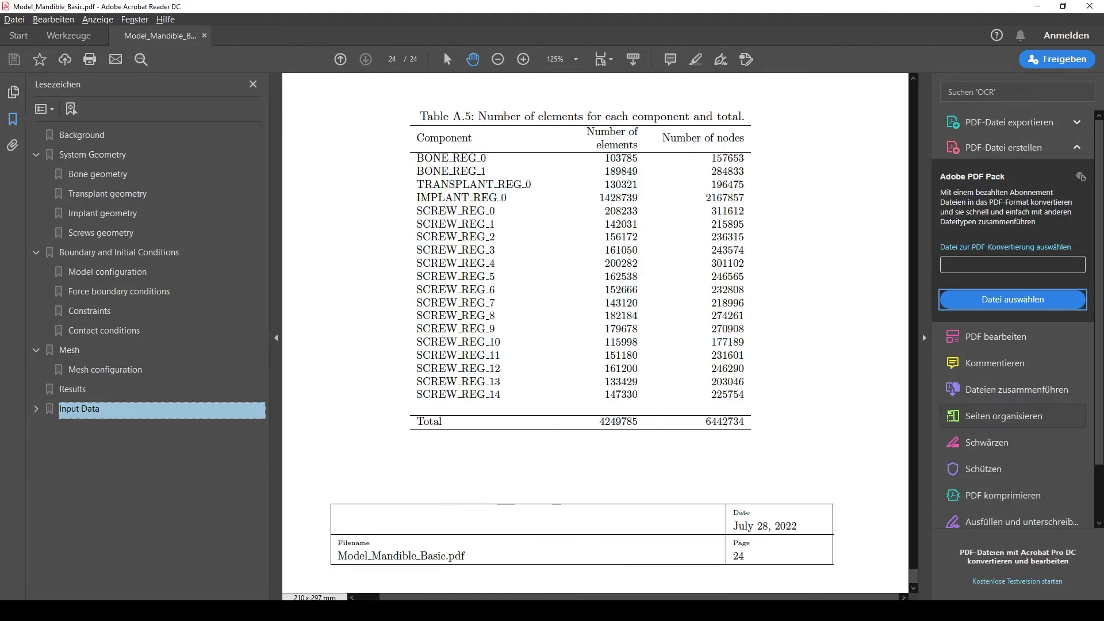